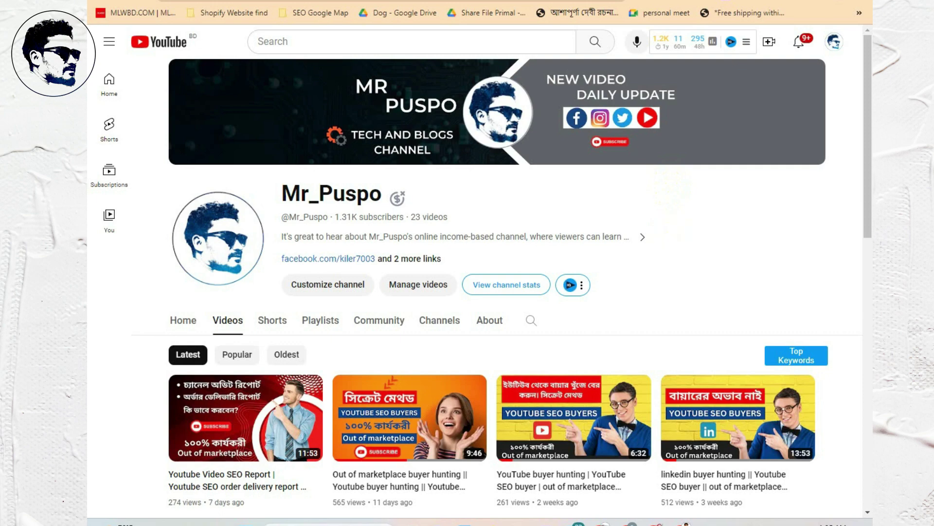
pyautogui.scroll(-2, 685, 323)
pyautogui.scroll(2, 685, 323)
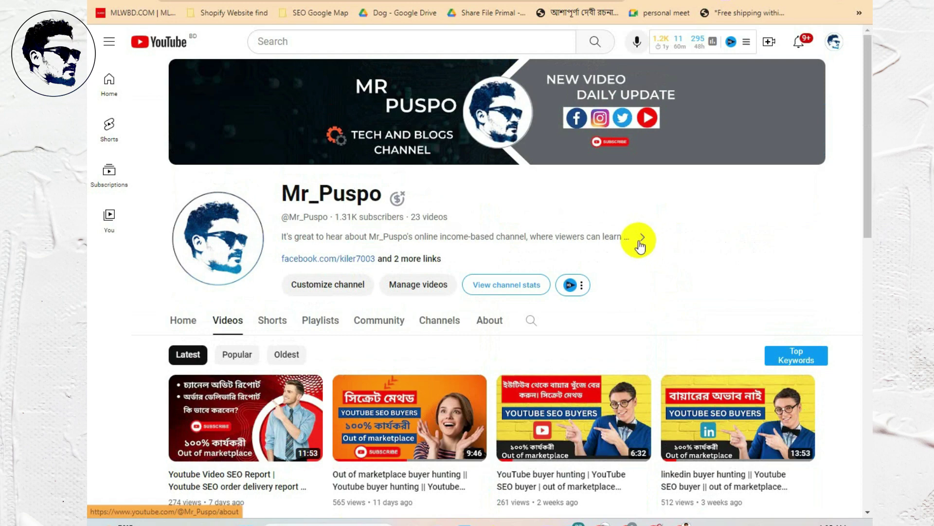
pyautogui.scroll(-2, 640, 249)
pyautogui.scroll(2, 640, 250)
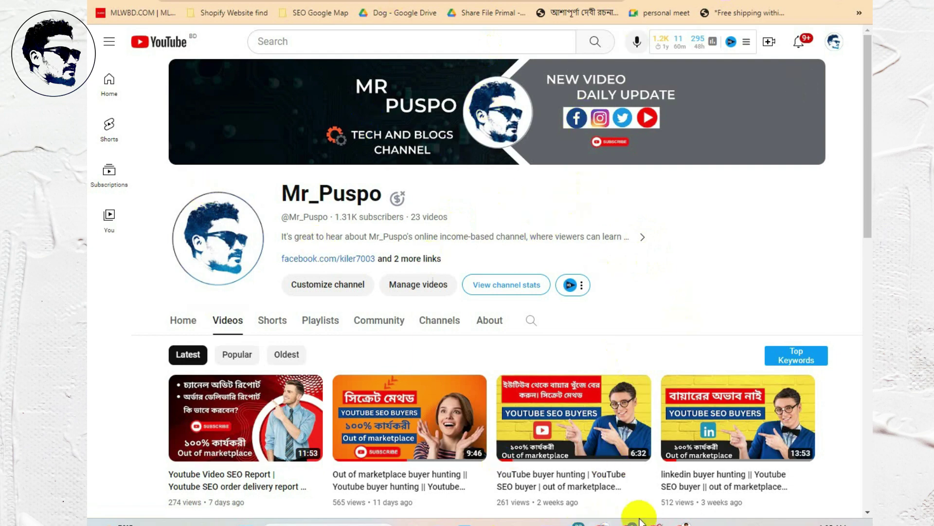
# Step: Switch to the Gmail window and look through the list of sent messages
pyautogui.click(684, 522)
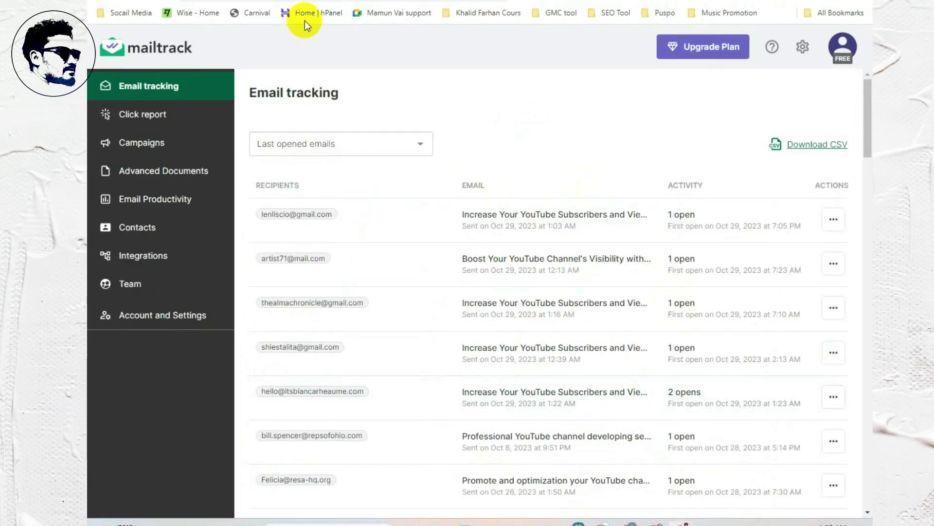
pyautogui.click(234, 0)
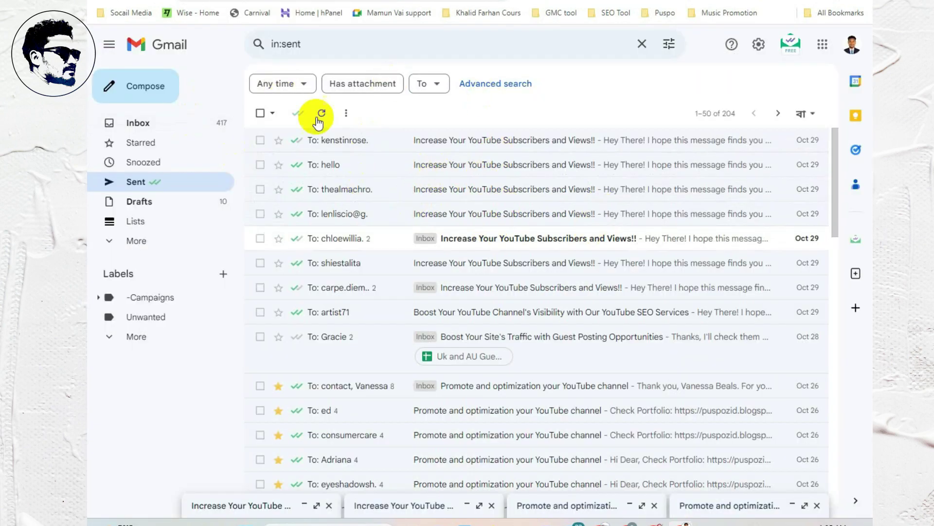
pyautogui.scroll(-6, 561, 274)
pyautogui.scroll(7, 561, 274)
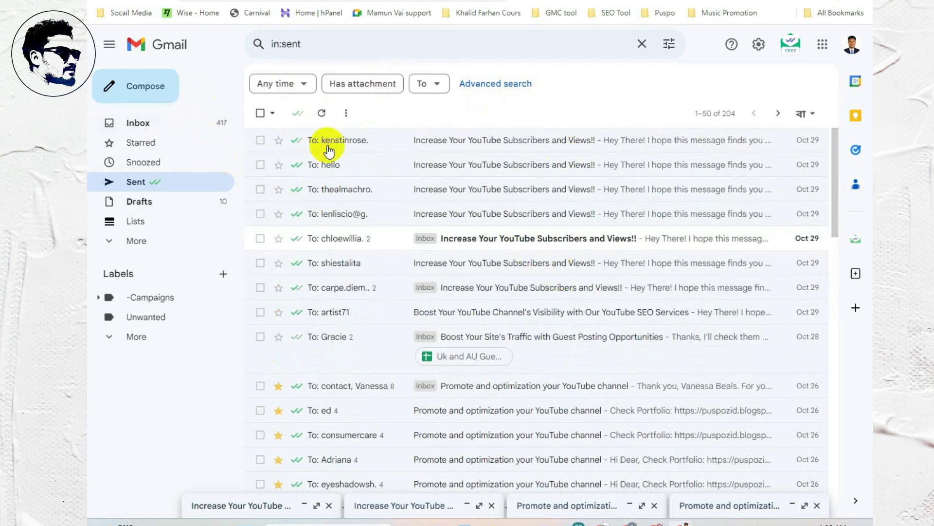
# Step: Switch to the Youtube Buyer SMS document and select the outreach messages starting from "Hi there," together with the follow-up messages below it
pyautogui.click(300, 3)
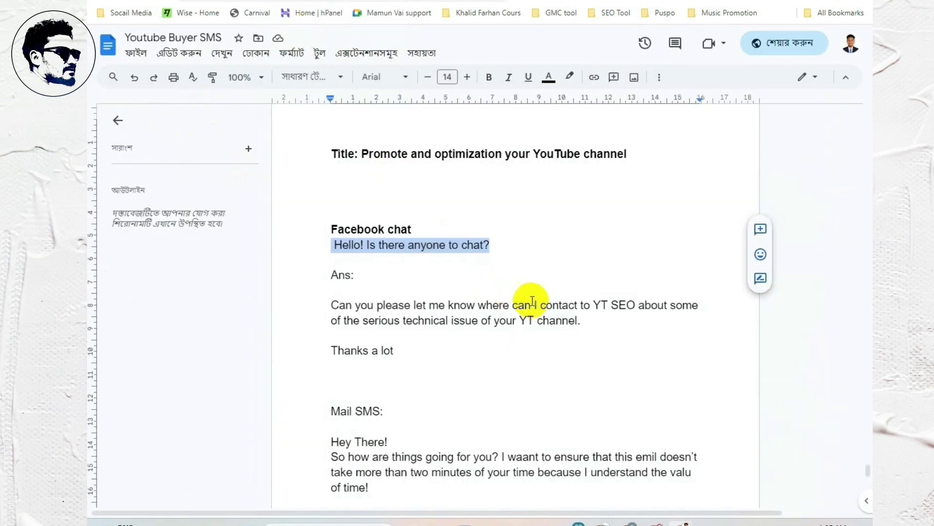
pyautogui.scroll(-5, 538, 298)
pyautogui.scroll(10, 538, 302)
pyautogui.scroll(15, 538, 303)
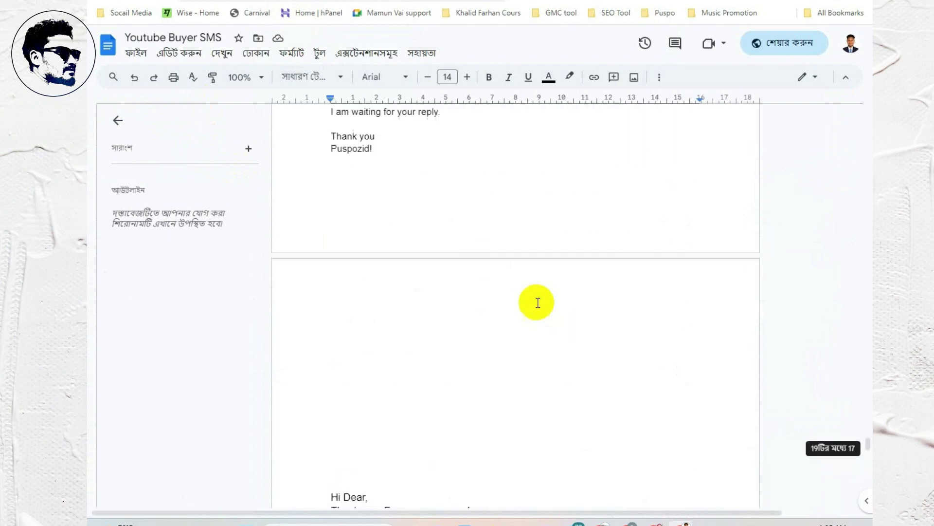
pyautogui.scroll(-3, 536, 302)
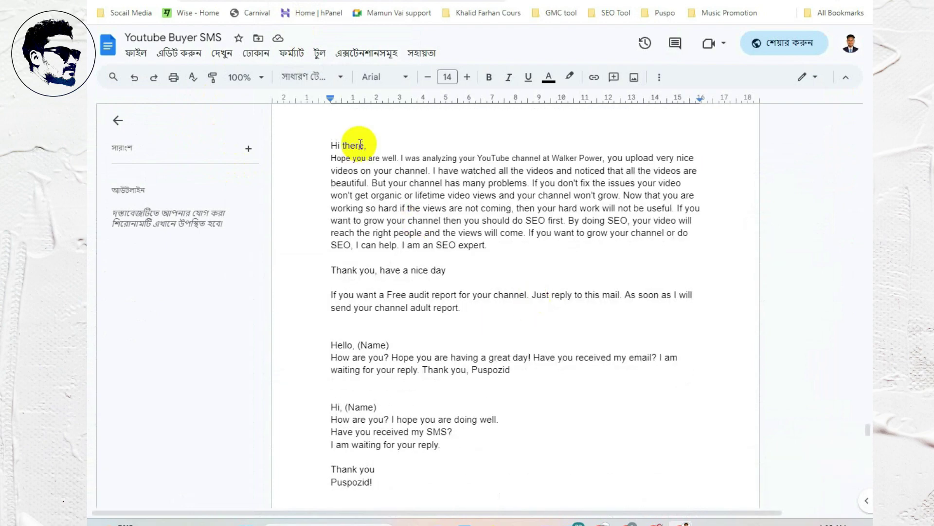
pyautogui.moveTo(329, 146); pyautogui.dragTo(454, 485)
pyautogui.scroll(3, 498, 276)
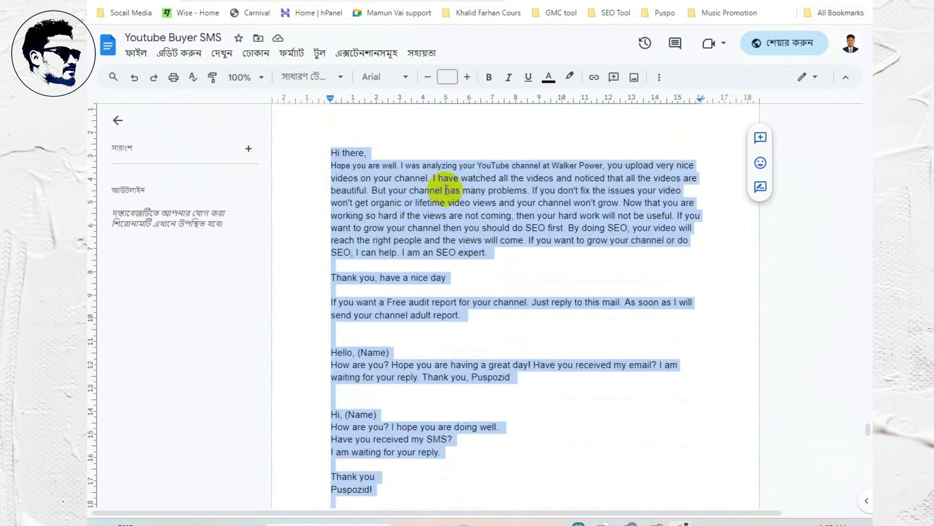
# Step: Switch to Gmail, open its advanced settings and make sure Templates is set to Enable
pyautogui.click(251, 1)
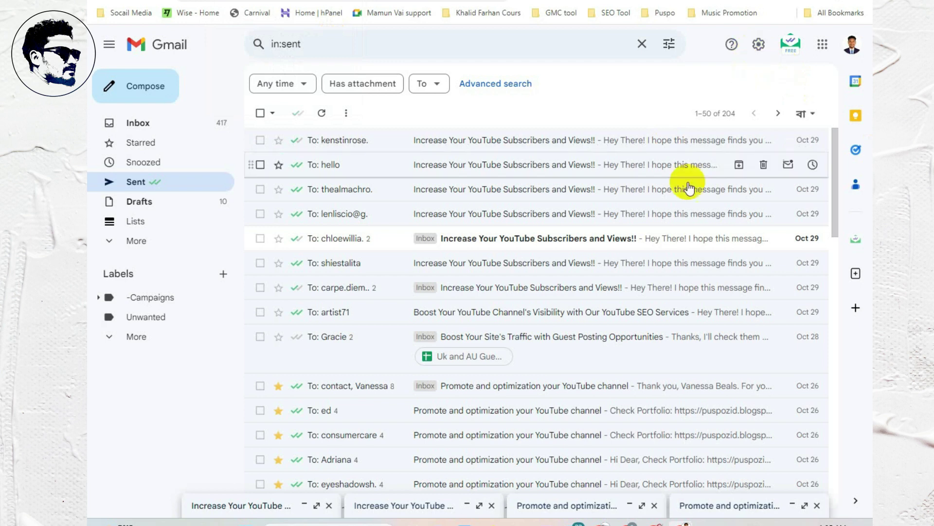
pyautogui.click(760, 46)
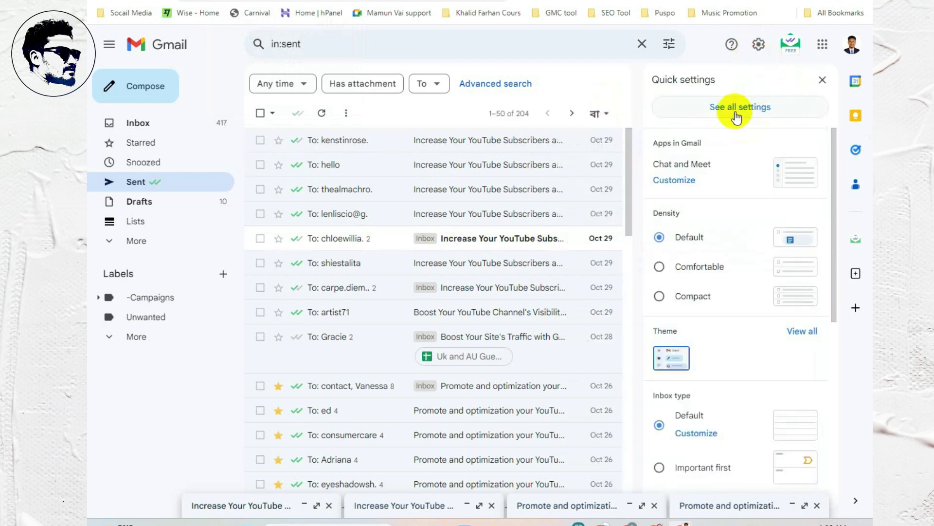
pyautogui.click(727, 109)
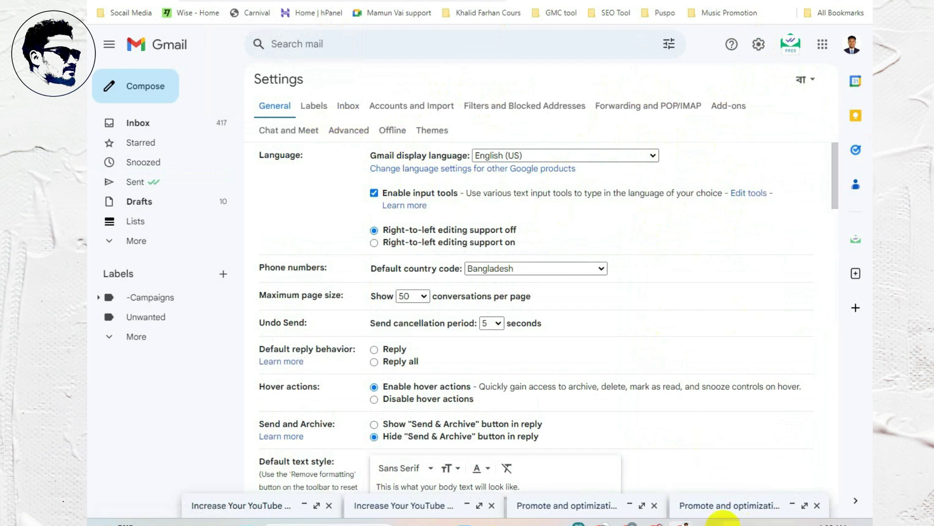
pyautogui.click(343, 130)
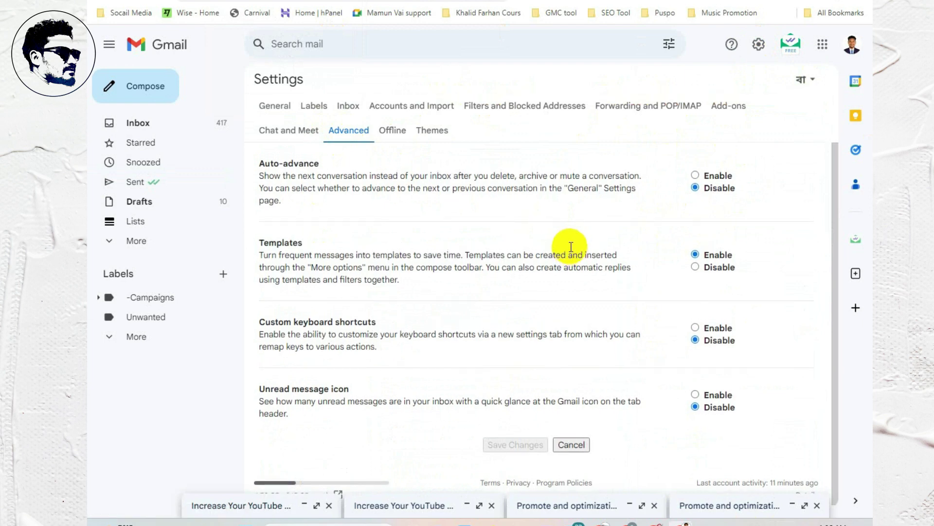
pyautogui.scroll(1, 570, 248)
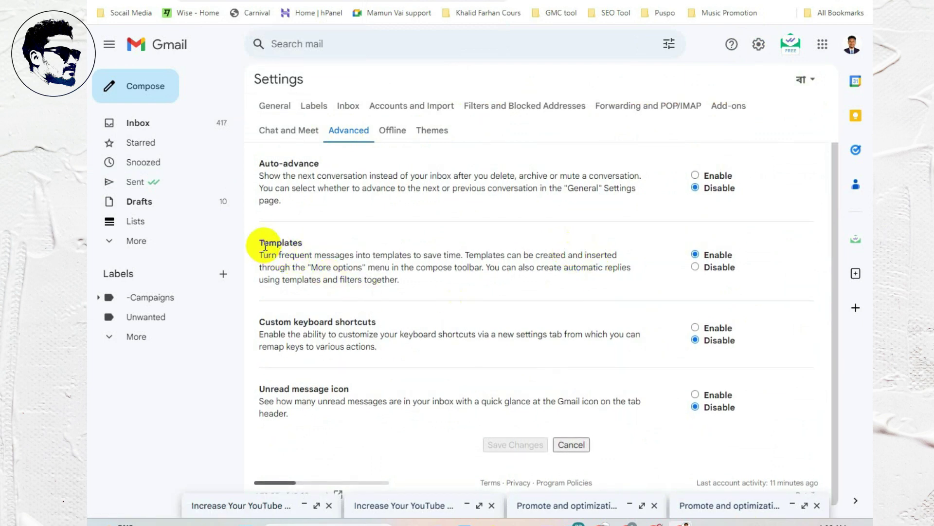
pyautogui.moveTo(261, 245); pyautogui.dragTo(307, 248)
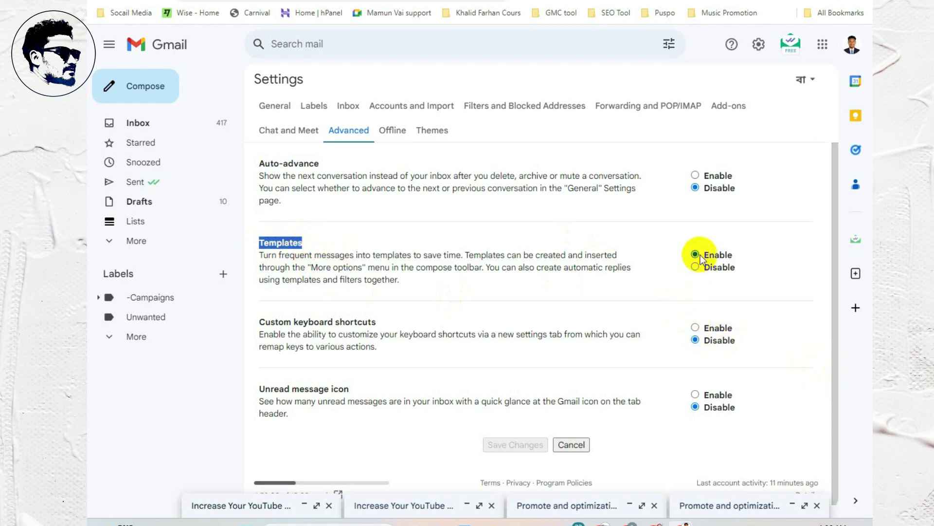
pyautogui.click(695, 268)
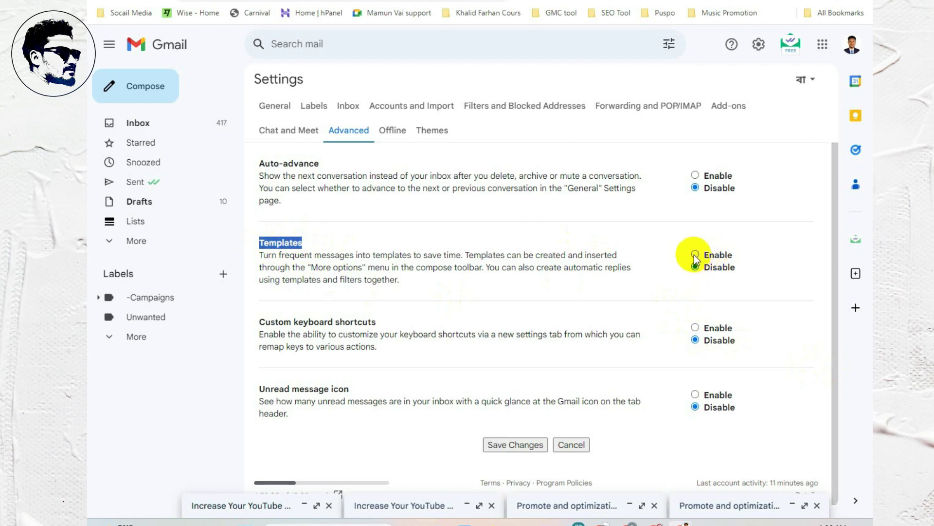
pyautogui.click(695, 255)
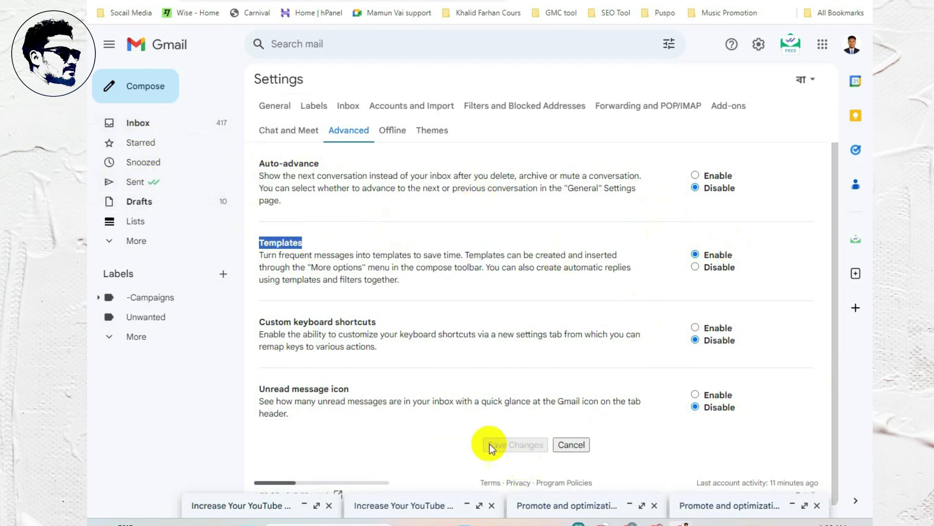
# Step: Return to the inbox and start a new message with the cursor in its body above the signature
pyautogui.click(156, 105)
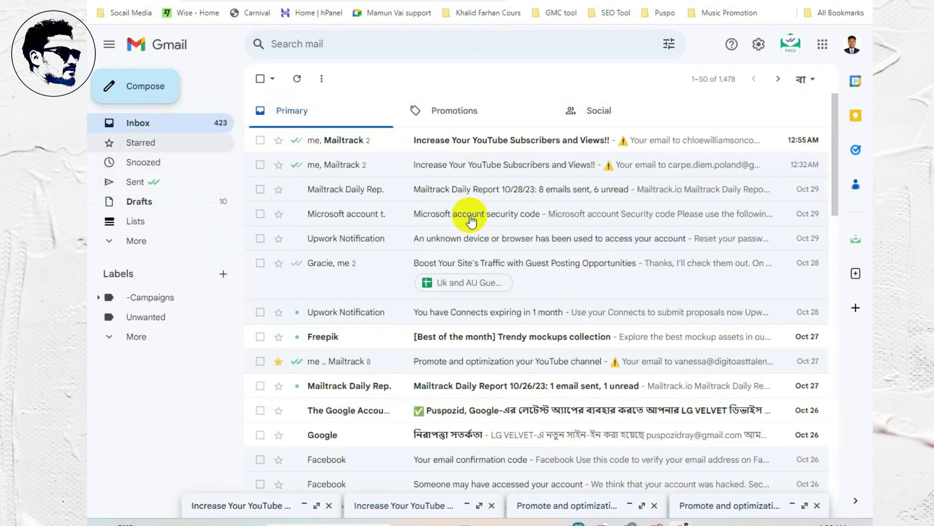
pyautogui.click(132, 90)
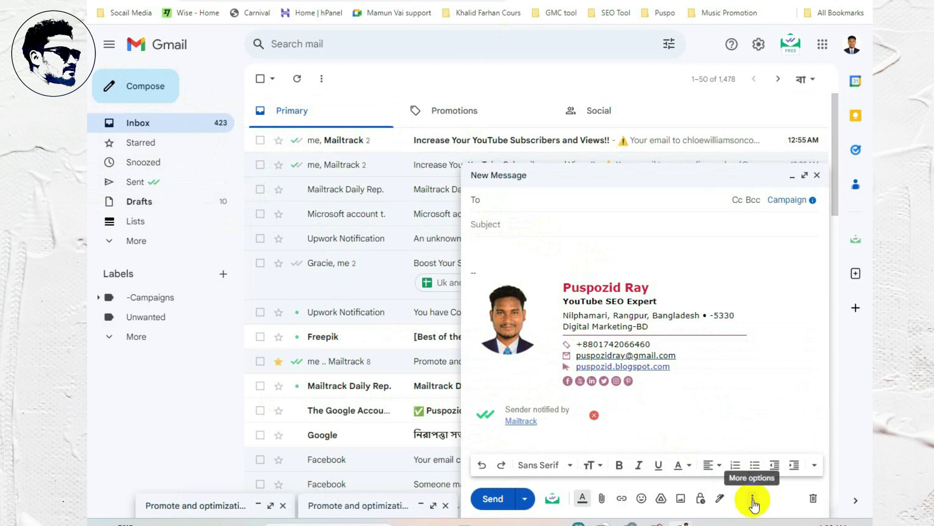
pyautogui.click(489, 264)
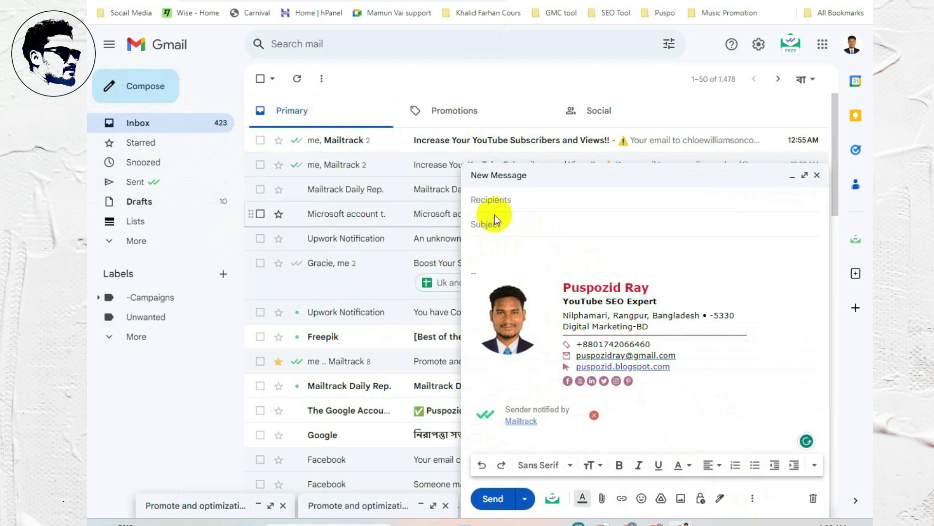
# Step: Switch to the Youtube Buyer SMS document and copy the selected outreach and follow-up messages
pyautogui.click(273, 1)
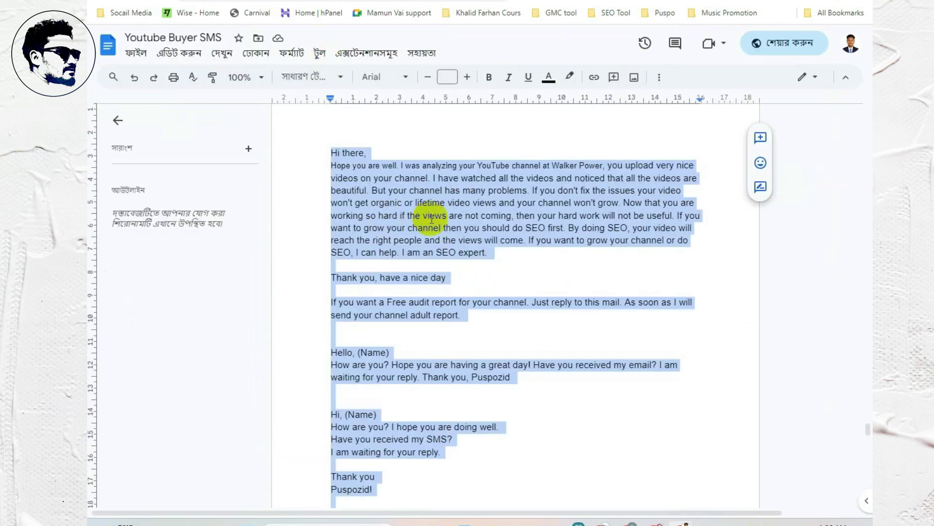
pyautogui.scroll(-1, 543, 288)
pyautogui.scroll(2, 530, 287)
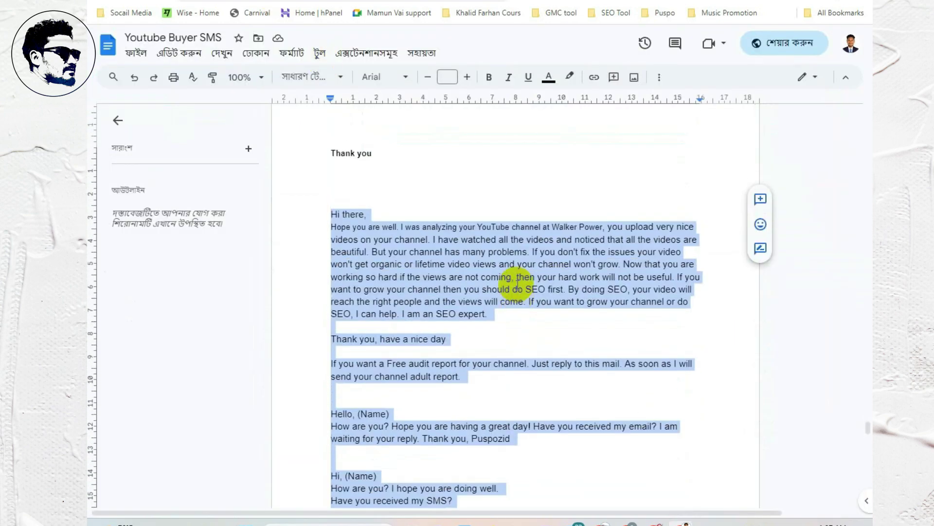
pyautogui.scroll(-4, 448, 271)
pyautogui.scroll(1, 438, 219)
pyautogui.rightClick(392, 185)
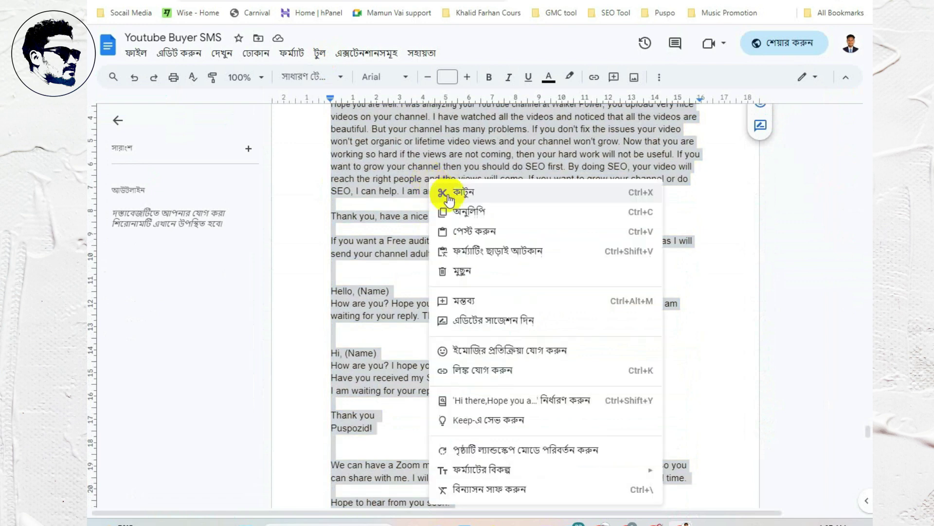
pyautogui.click(409, 210)
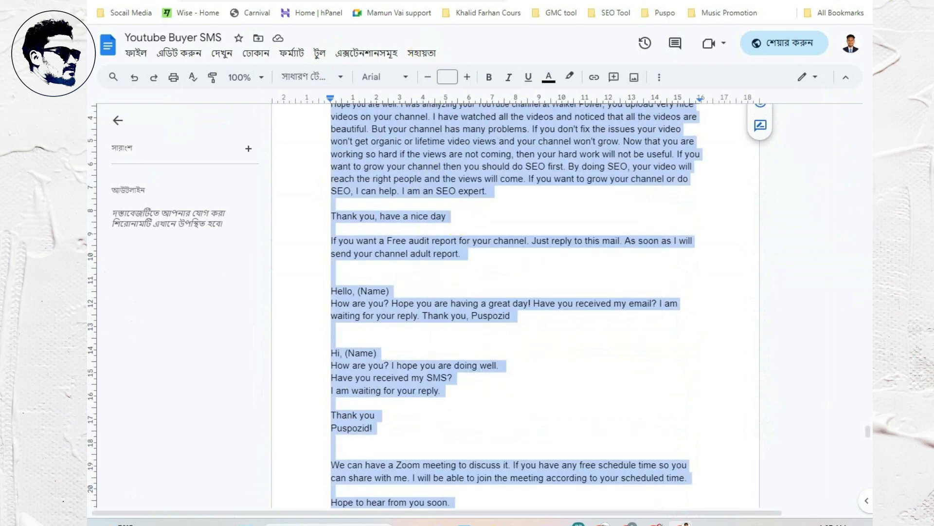
# Step: Paste the copied messages into the body of the new Gmail message and review the pasted text
pyautogui.hotkey('ctrl', 'Tab')
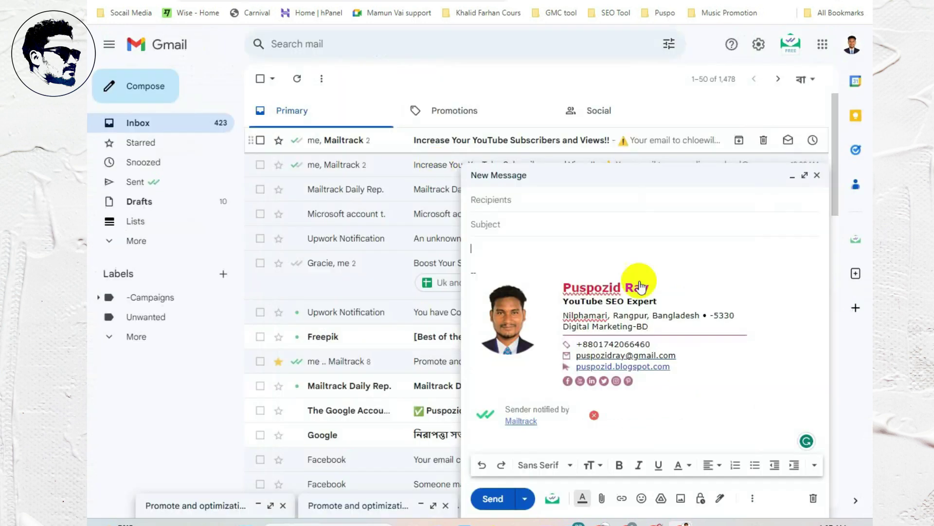
pyautogui.rightClick(497, 244)
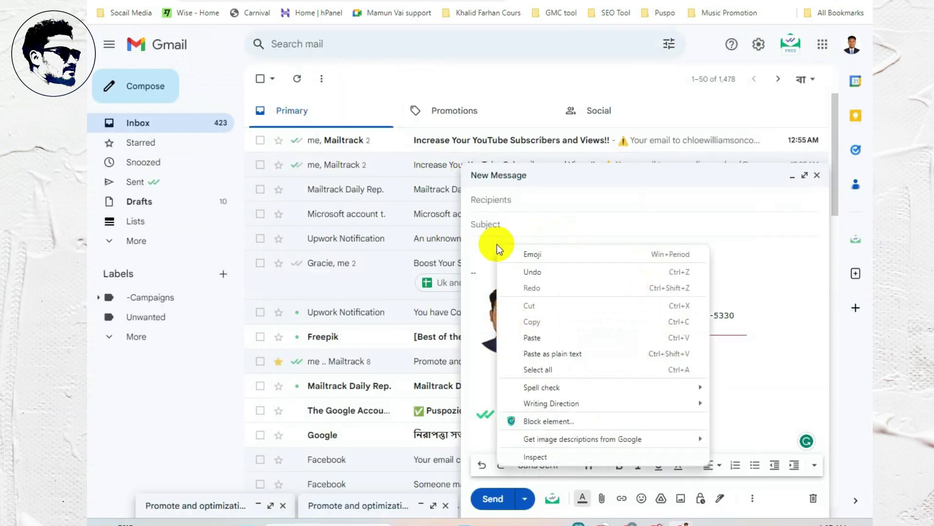
pyautogui.click(548, 337)
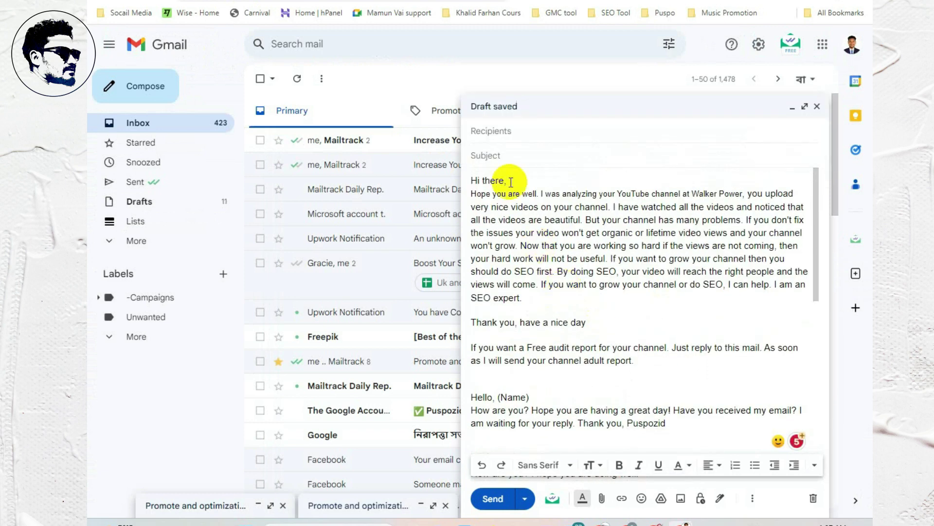
pyautogui.scroll(-6, 581, 304)
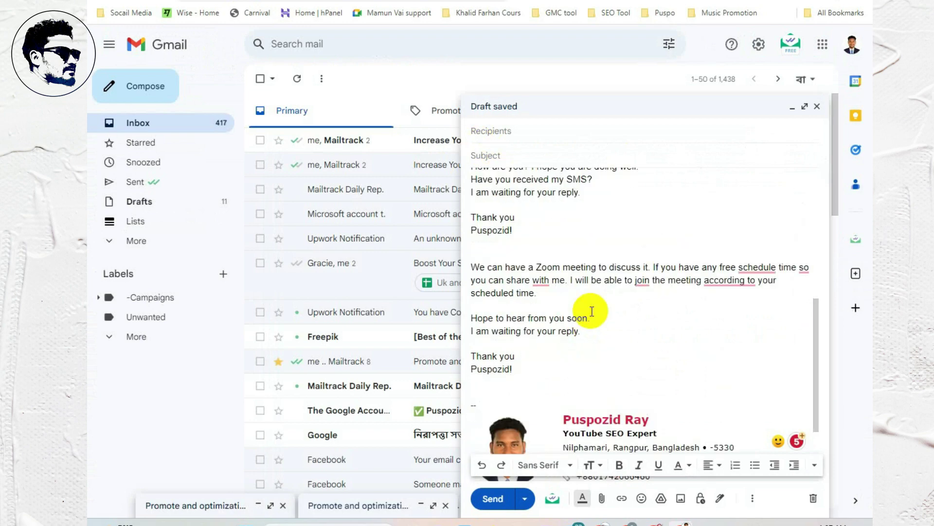
pyautogui.scroll(1, 591, 312)
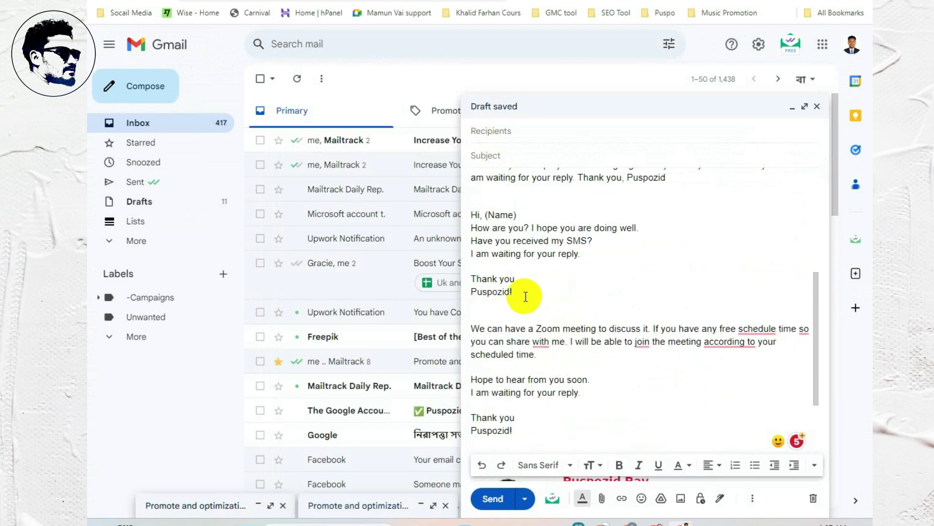
pyautogui.scroll(4, 549, 306)
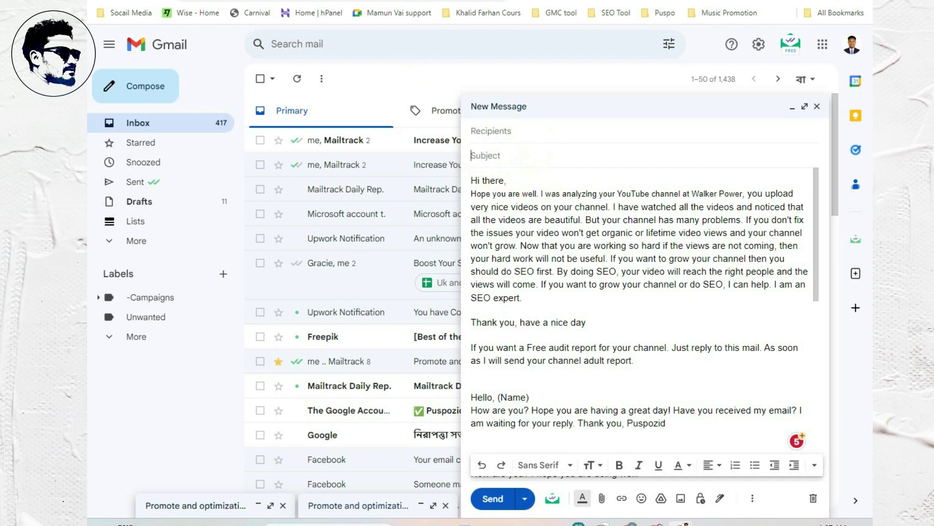
# Step: Copy the title text "Promote and optimization your YouTube channel" from the Youtube Buyer SMS document
pyautogui.click(292, 1)
pyautogui.scroll(-20, 538, 309)
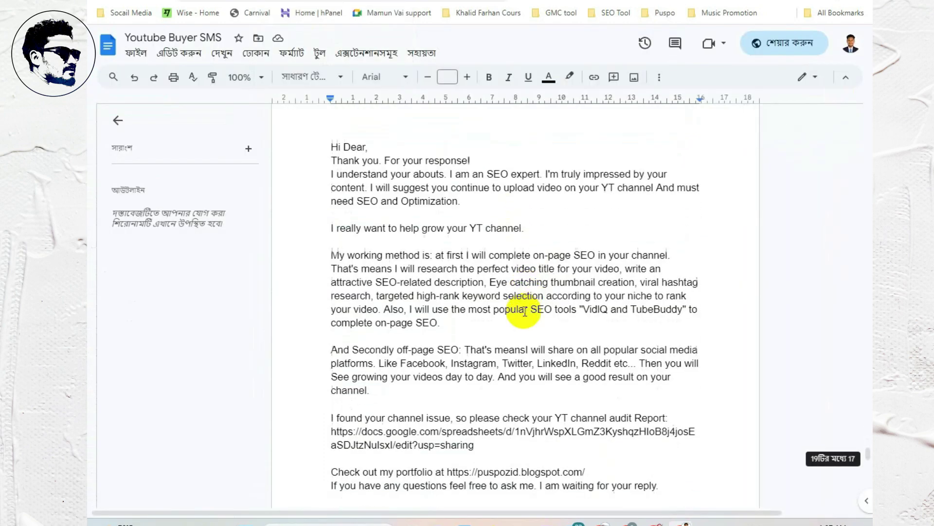
pyautogui.scroll(6, 538, 308)
pyautogui.doubleClick(421, 284)
pyautogui.click(367, 276)
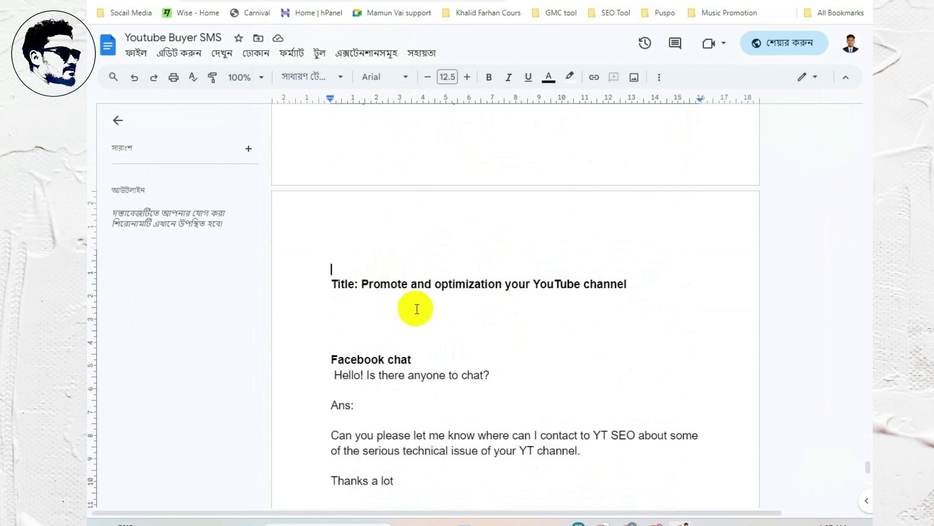
pyautogui.click(381, 285)
pyautogui.moveTo(366, 285); pyautogui.dragTo(635, 291)
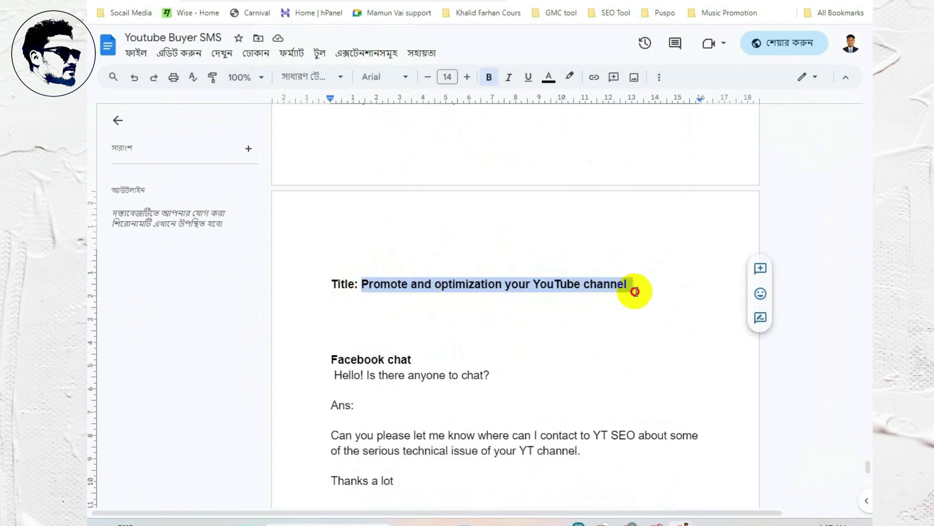
pyautogui.rightClick(518, 286)
pyautogui.click(527, 220)
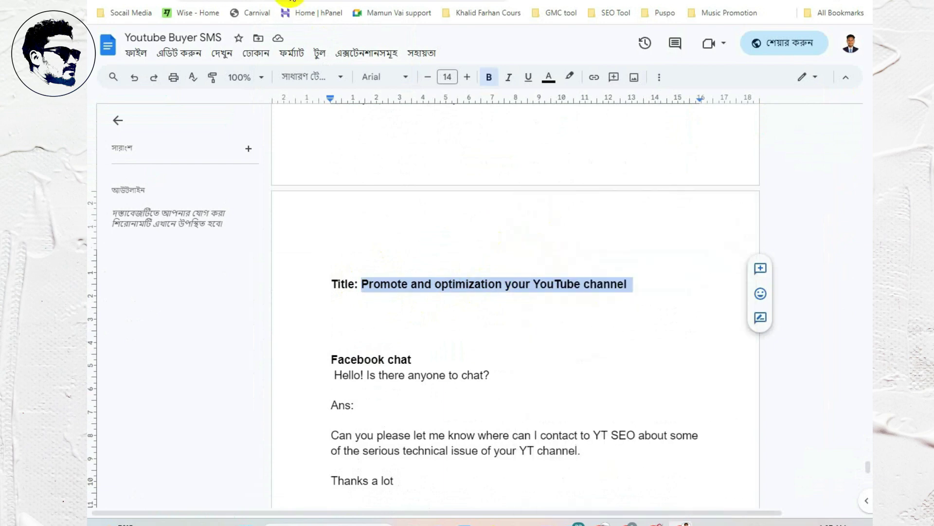
# Step: Return to Gmail, paste the copied title as the message subject and append "YT" to it
pyautogui.click(290, 1)
pyautogui.rightClick(529, 160)
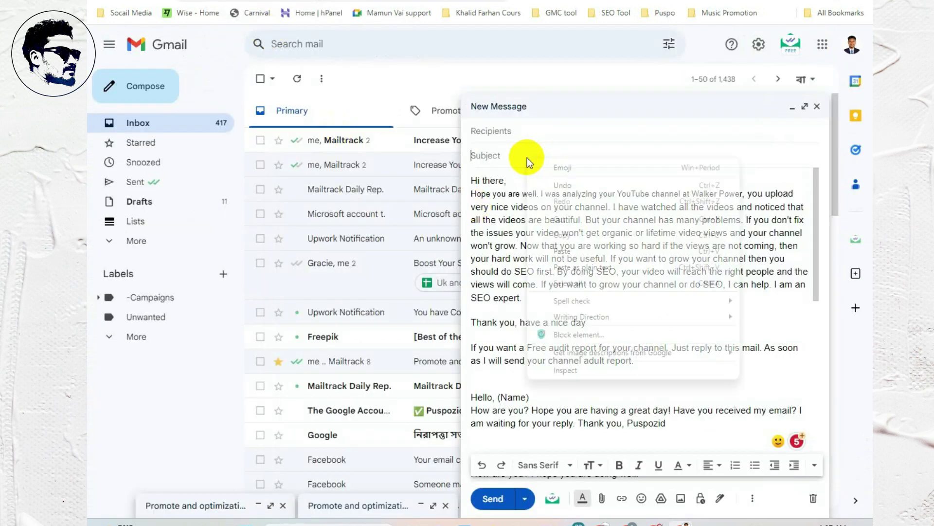
pyautogui.click(574, 247)
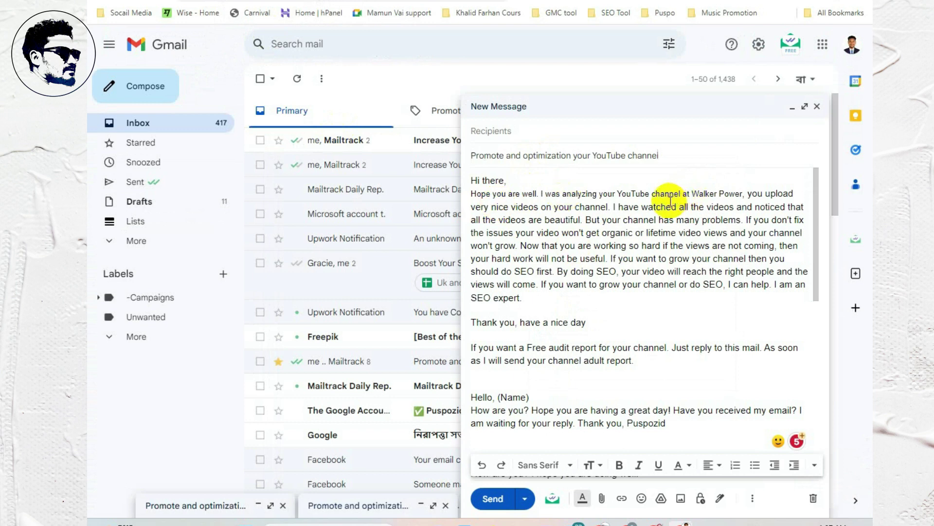
pyautogui.write('YT')
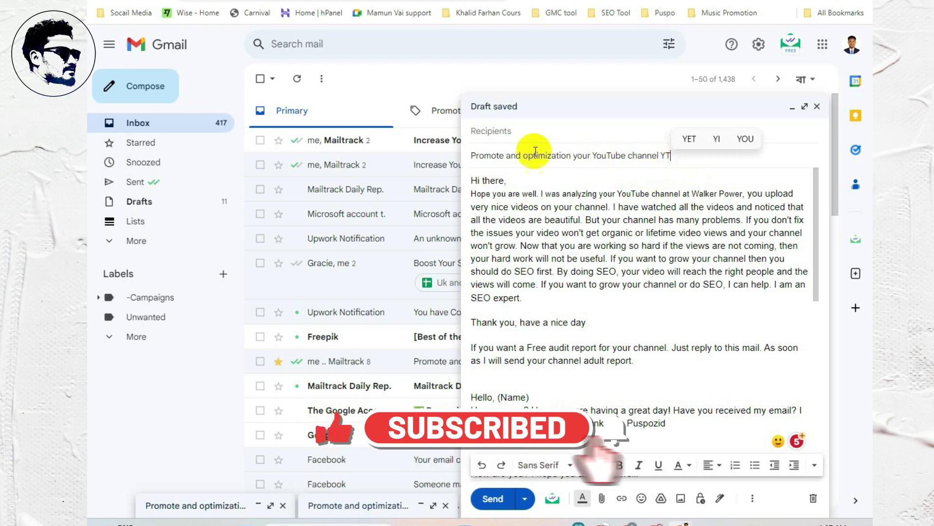
pyautogui.click(504, 131)
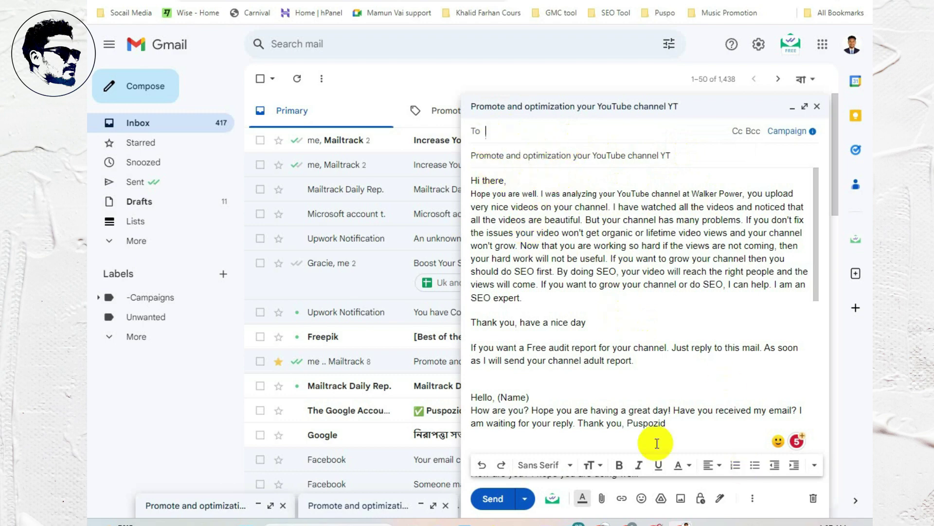
# Step: Remove the Mailtrack sender notice at the end of the message body and dismiss the upgrade offer
pyautogui.click(591, 297)
pyautogui.scroll(-5, 590, 299)
pyautogui.scroll(5, 632, 331)
pyautogui.scroll(-10, 678, 357)
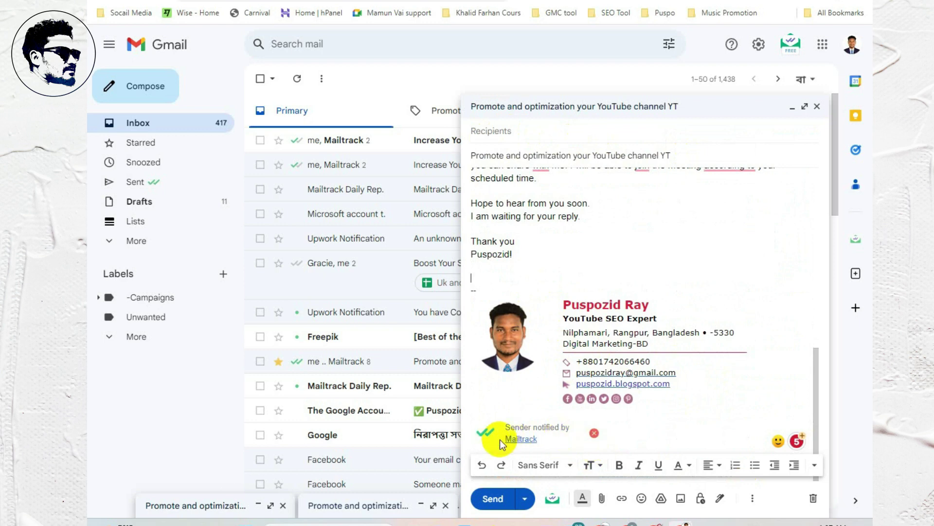
pyautogui.click(482, 277)
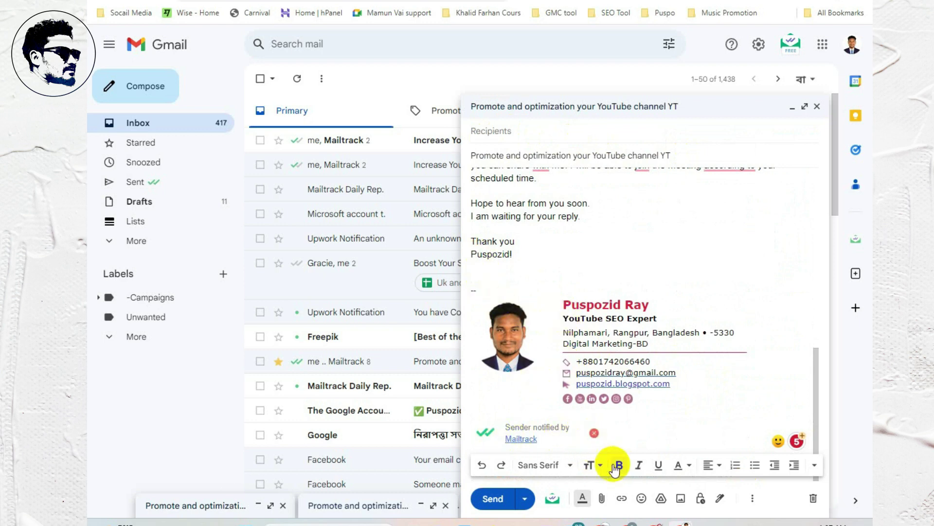
pyautogui.click(596, 436)
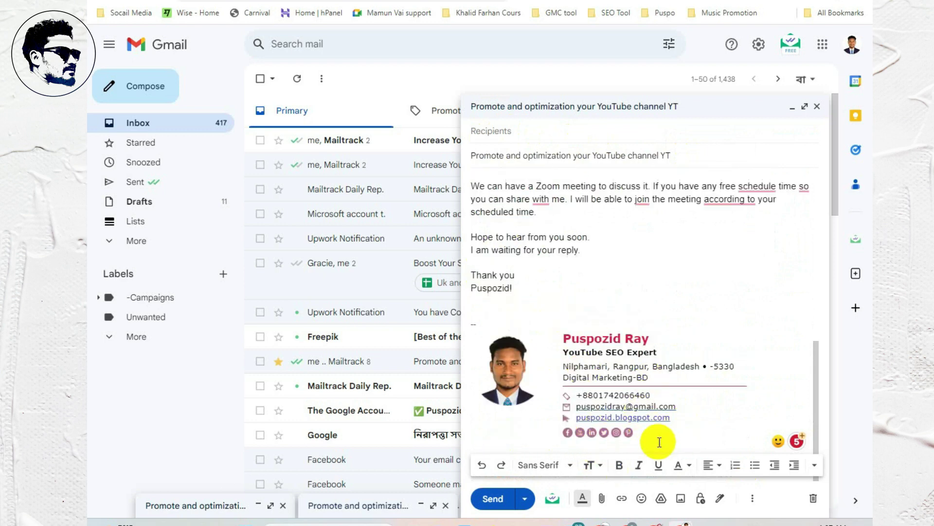
pyautogui.moveTo(655, 437)
pyautogui.mouseDown()
pyautogui.moveTo(559, 396)
pyautogui.moveTo(482, 343)
pyautogui.mouseUp()
pyautogui.click(482, 343)
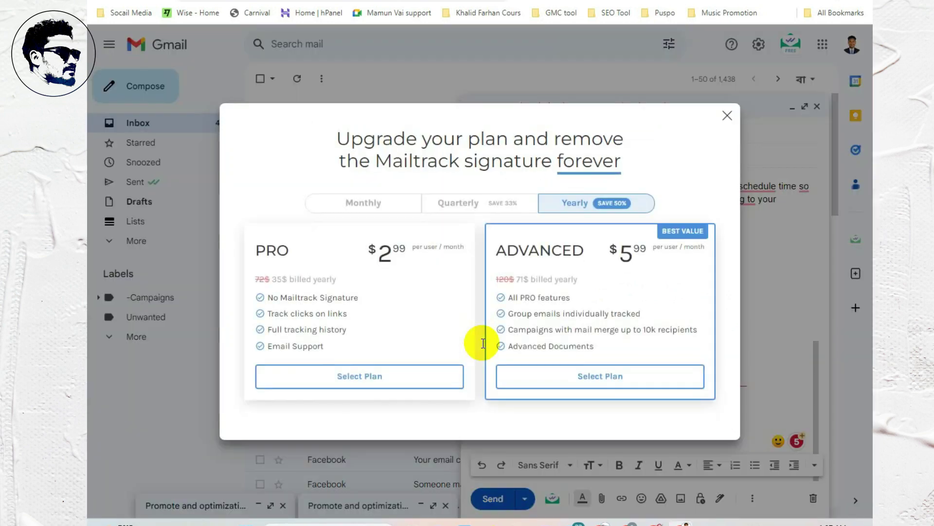
pyautogui.click(725, 117)
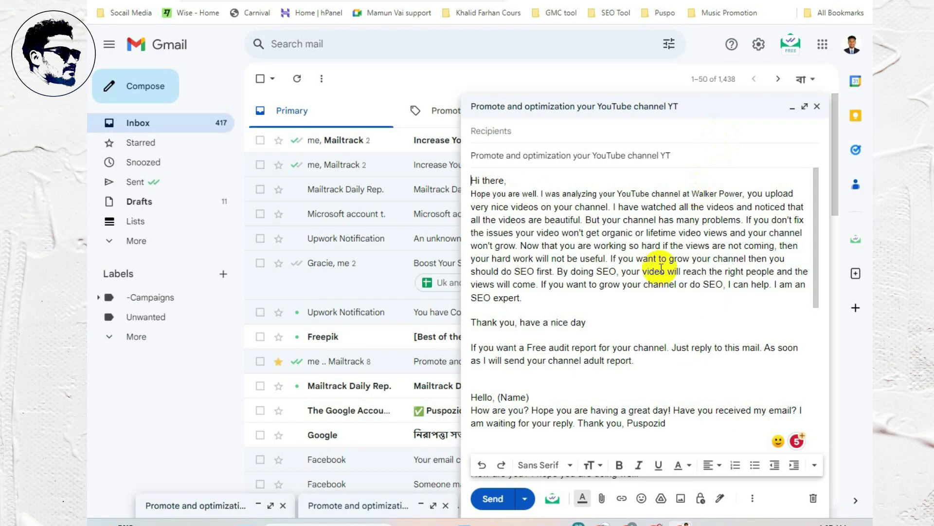
# Step: Delete the whole personal signature block with its photo from the end of the message body
pyautogui.scroll(-6, 594, 336)
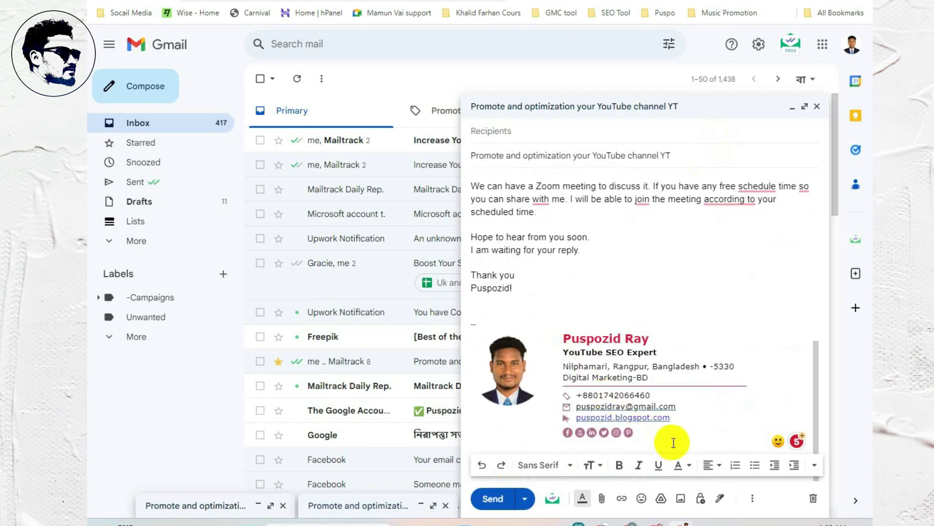
pyautogui.moveTo(672, 438); pyautogui.dragTo(464, 354)
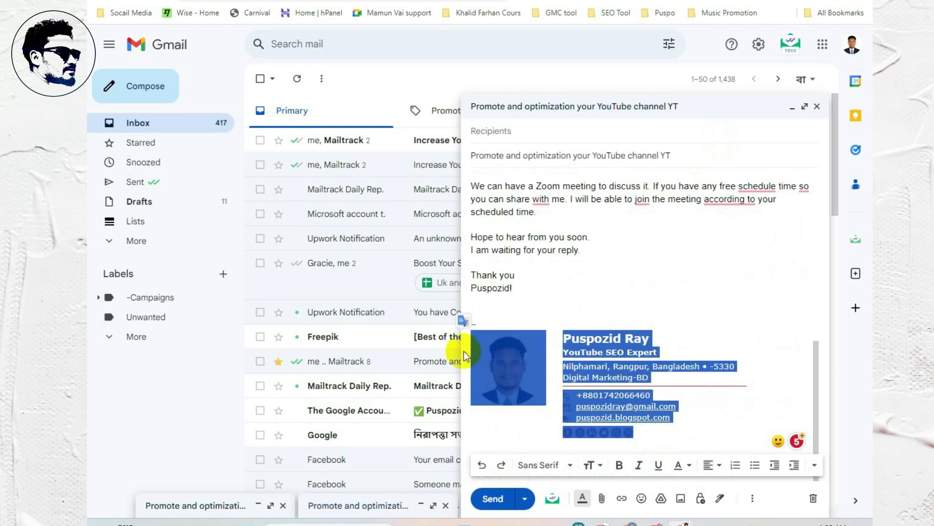
pyautogui.press('Delete')
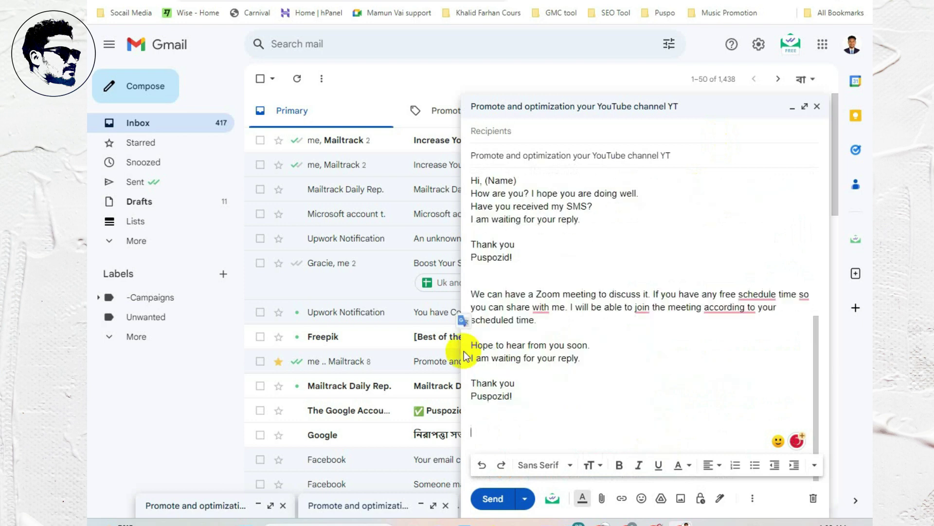
pyautogui.scroll(1, 464, 352)
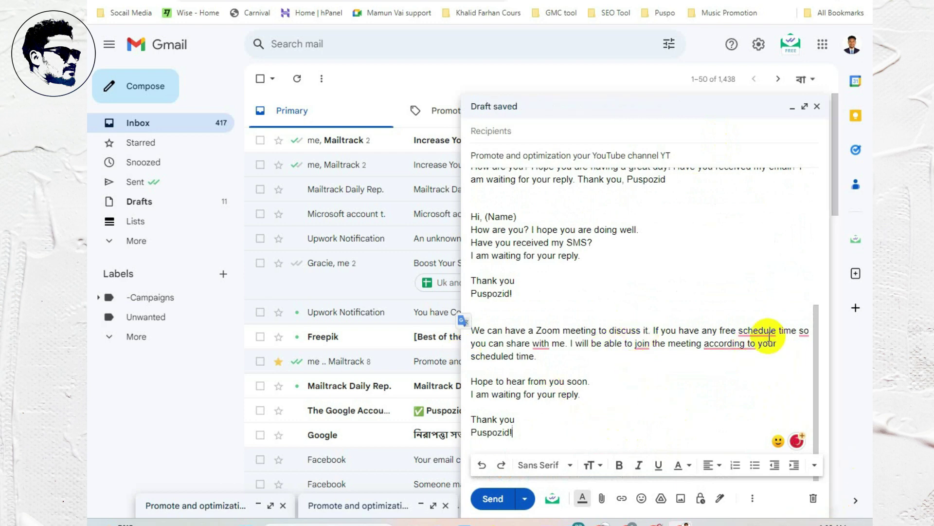
# Step: Accept the Grammarly corrections in the Zoom meeting paragraph: "scheduled" time, "at" your scheduled time, "share it with me", and remove "so"
pyautogui.moveTo(755, 326)
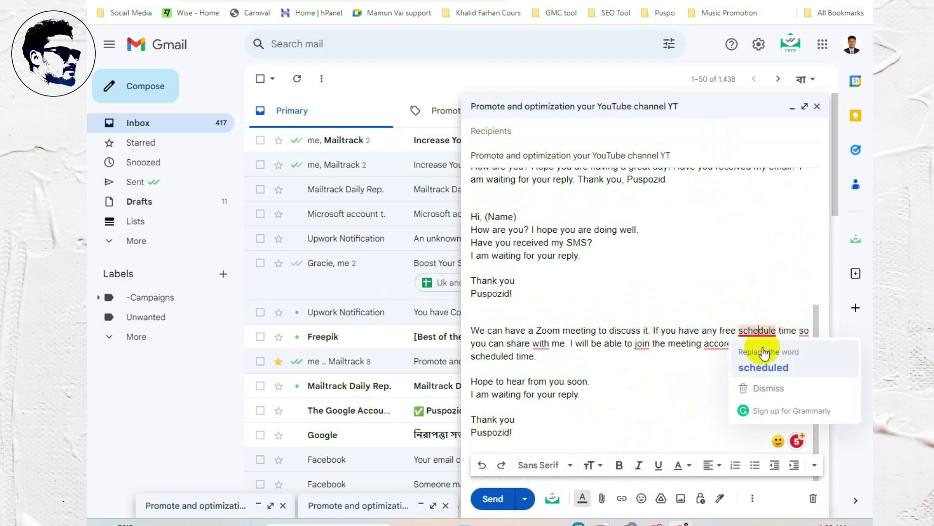
pyautogui.click(769, 367)
pyautogui.moveTo(740, 343)
pyautogui.click(742, 384)
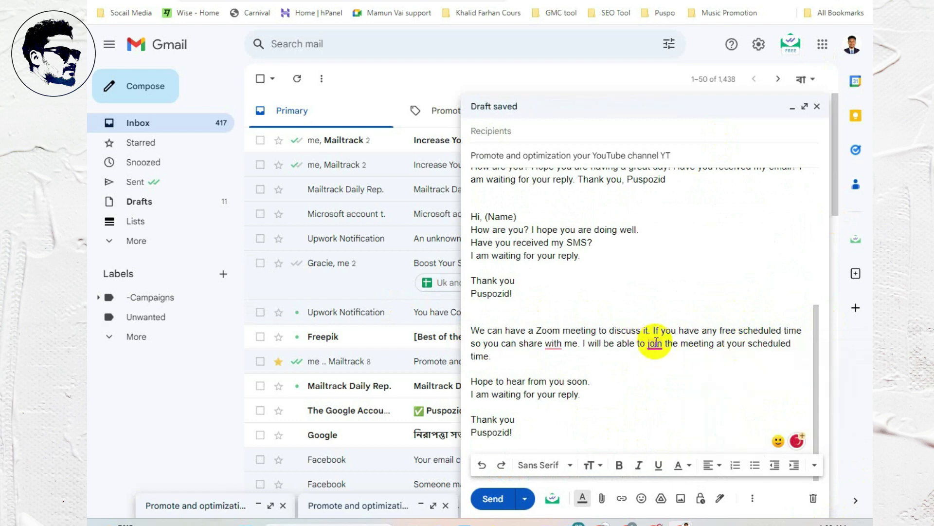
pyautogui.moveTo(559, 347)
pyautogui.click(560, 377)
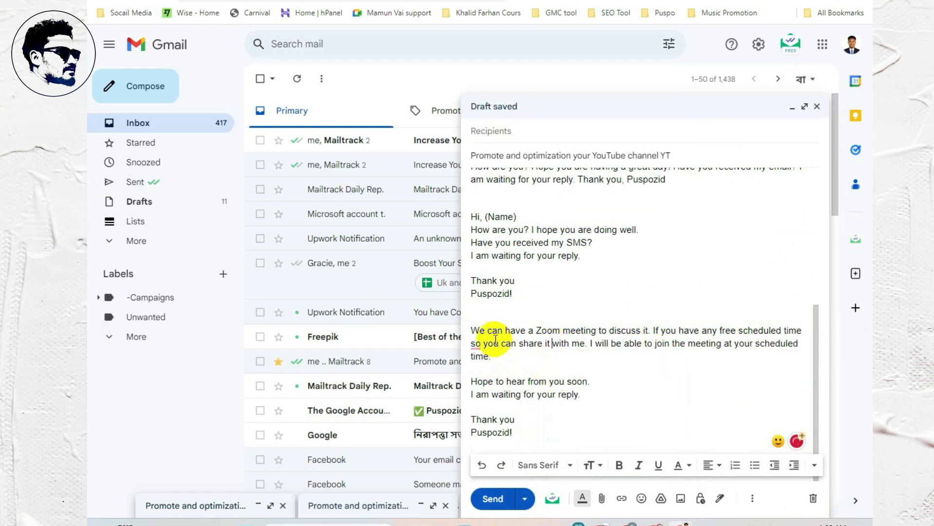
pyautogui.moveTo(480, 343)
pyautogui.click(482, 373)
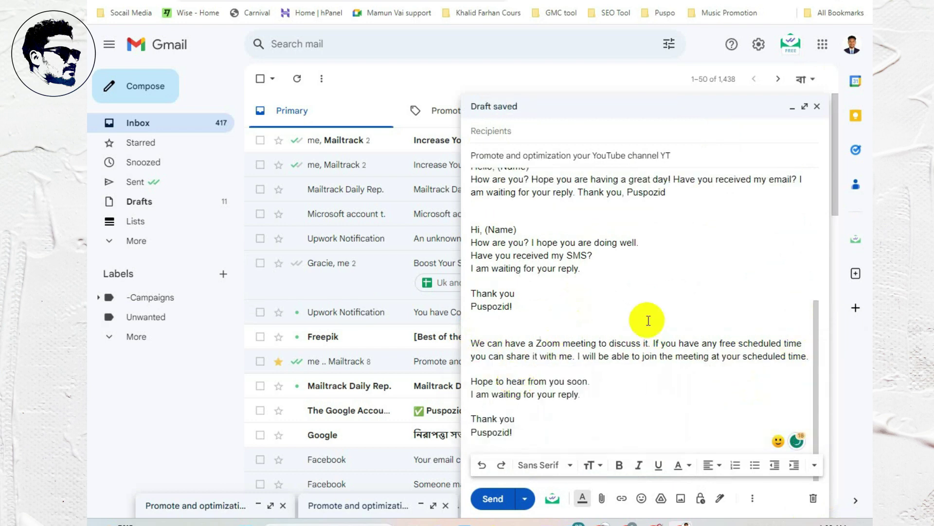
pyautogui.scroll(5, 653, 305)
pyautogui.scroll(-5, 653, 305)
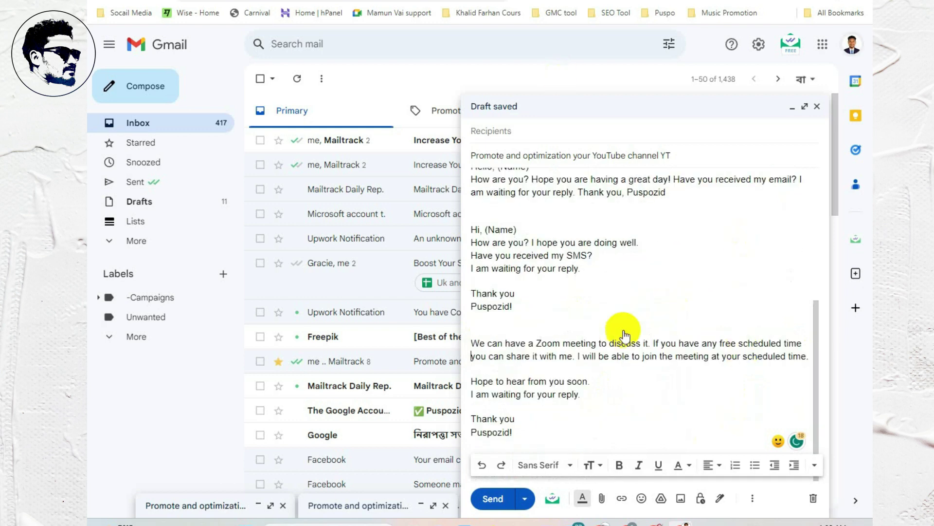
# Step: Start saving the draft as a new template, keeping the suggested name "Promote and optimization your YouTube channel YT"
pyautogui.click(754, 501)
pyautogui.moveTo(662, 314)
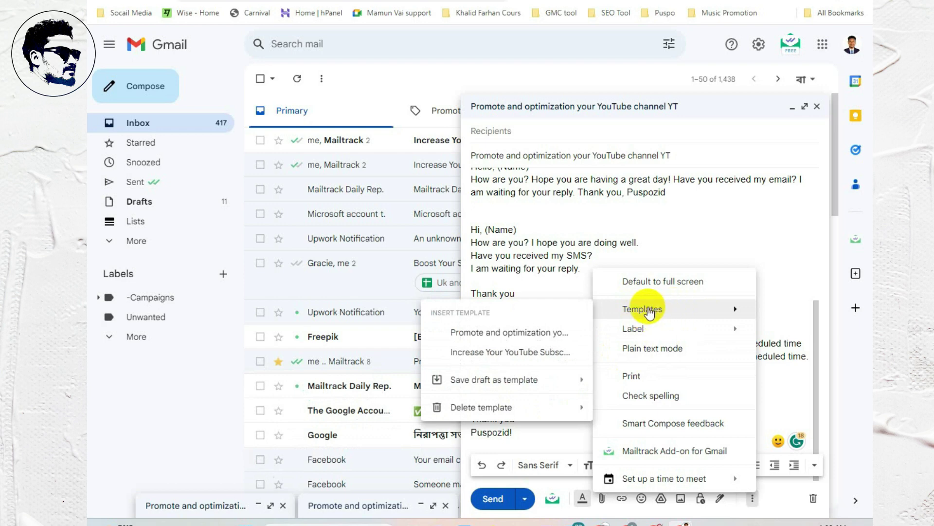
pyautogui.moveTo(469, 389)
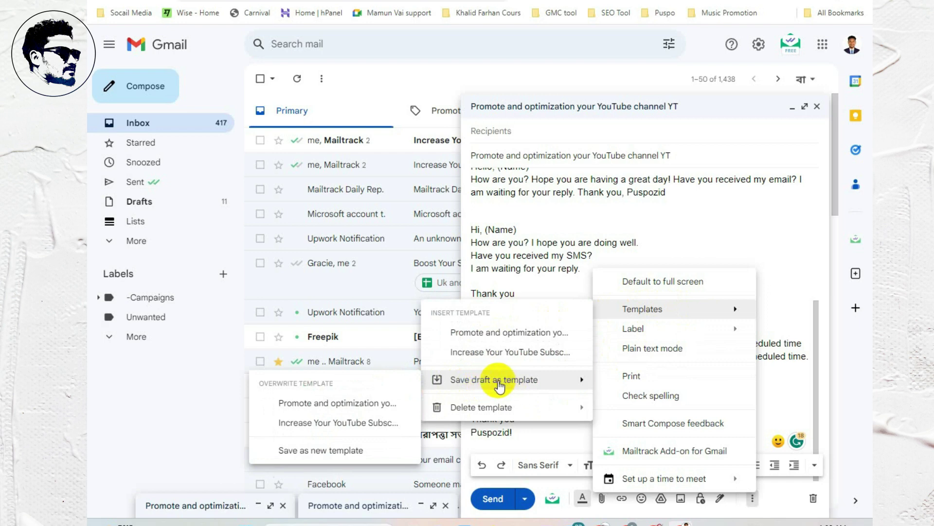
pyautogui.click(347, 453)
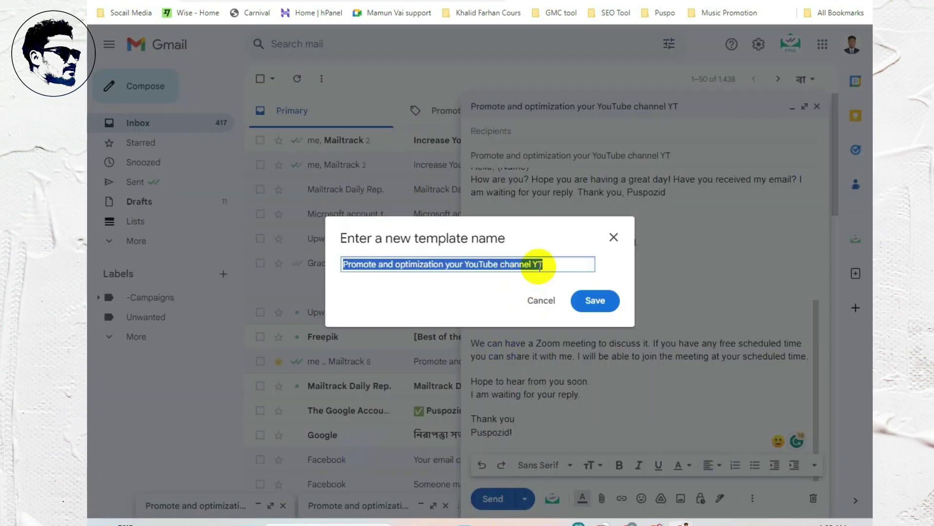
pyautogui.moveTo(551, 264); pyautogui.dragTo(342, 264)
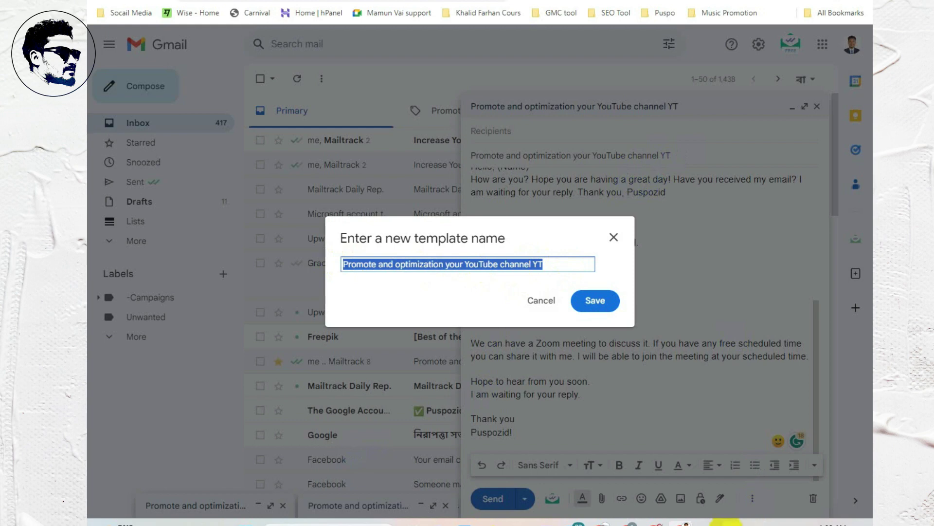
# Step: Capture the message area with the screenshot tool, mark the subject and template name with red boxes and an arrow, and discard the capture
pyautogui.click(713, 522)
pyautogui.click(713, 447)
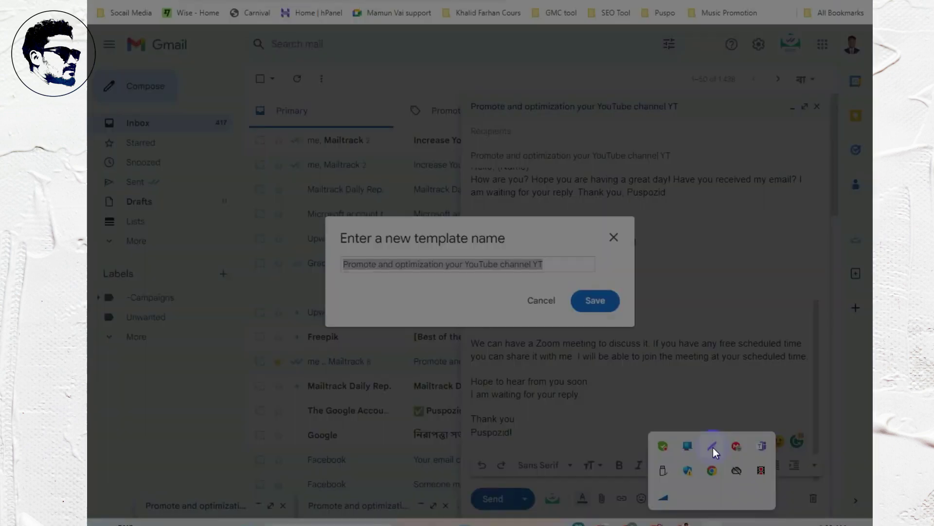
pyautogui.moveTo(295, 56); pyautogui.dragTo(846, 462)
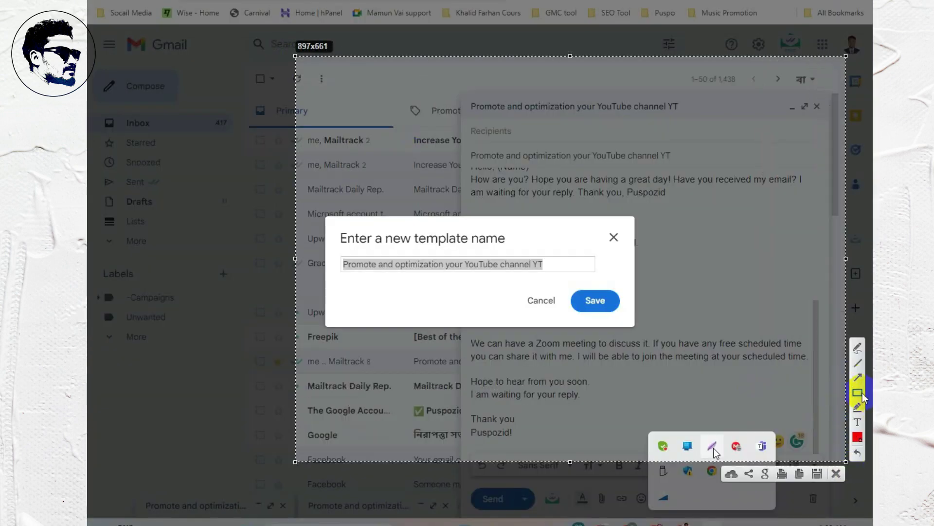
pyautogui.moveTo(466, 148); pyautogui.dragTo(694, 165)
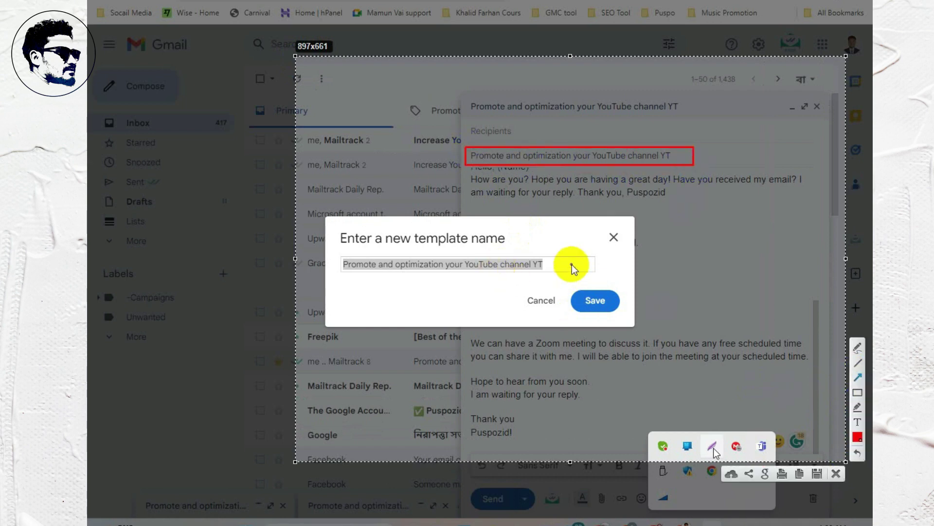
pyautogui.moveTo(592, 261); pyautogui.dragTo(547, 265)
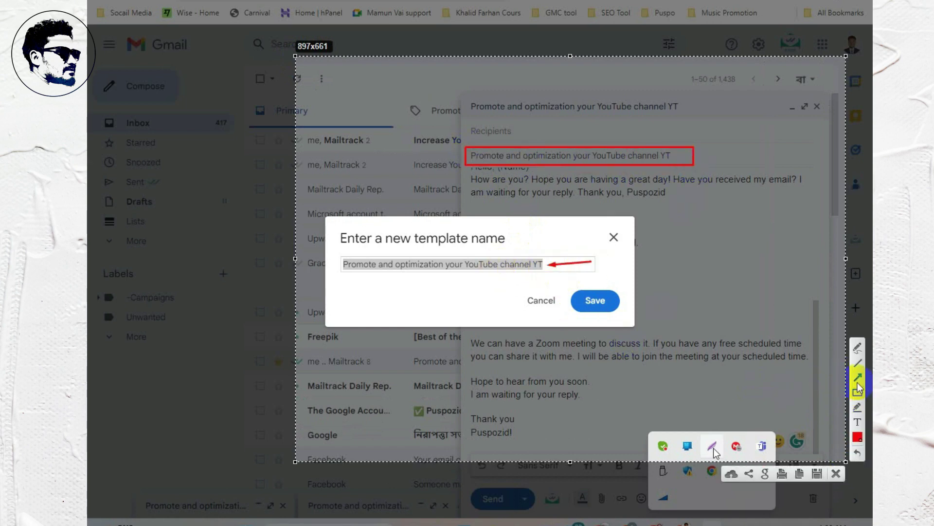
pyautogui.click(859, 398)
pyautogui.moveTo(341, 252)
pyautogui.mouseDown()
pyautogui.moveTo(479, 276)
pyautogui.moveTo(547, 276)
pyautogui.mouseUp()
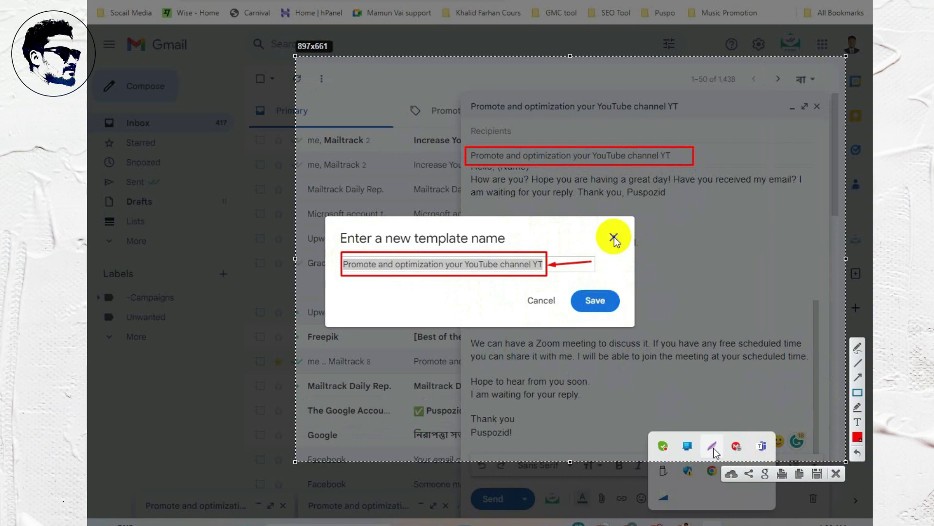
pyautogui.rightClick(593, 214)
pyautogui.click(635, 281)
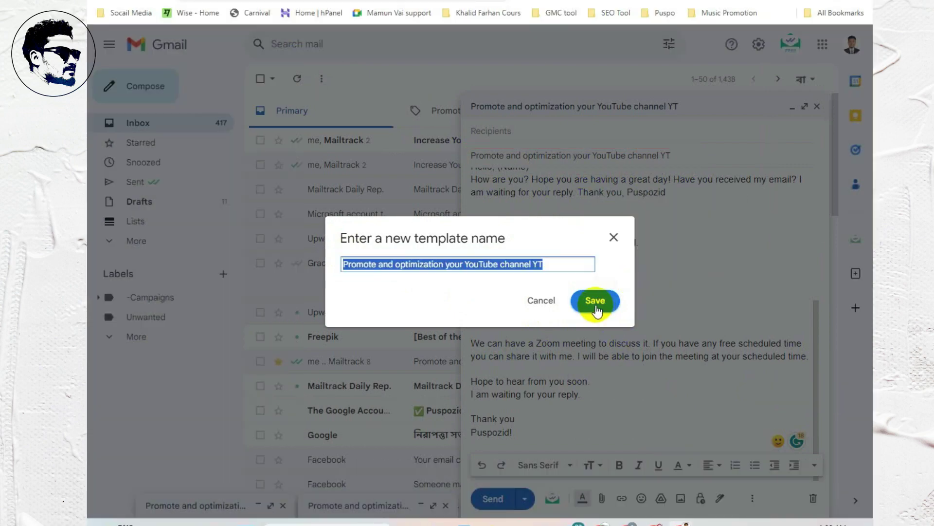
# Step: Save the new template, check the message text and close the draft window
pyautogui.click(594, 342)
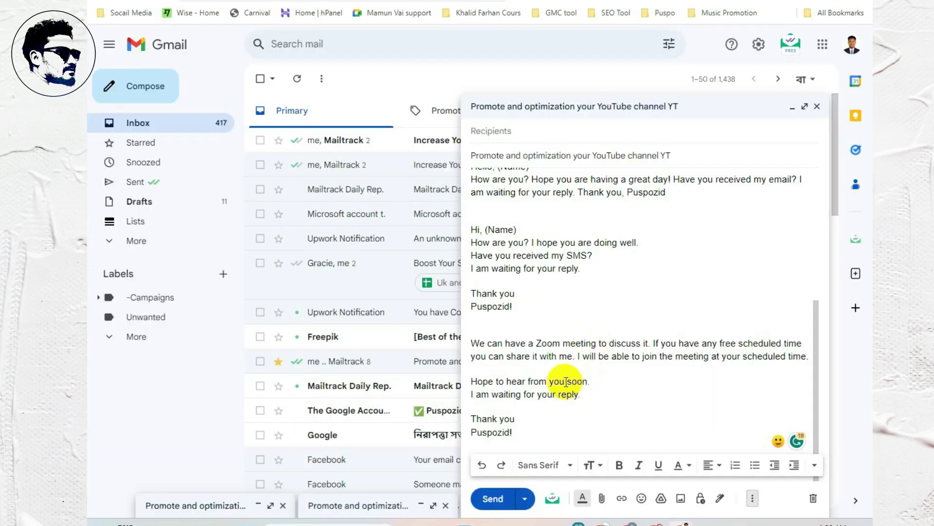
pyautogui.scroll(5, 616, 331)
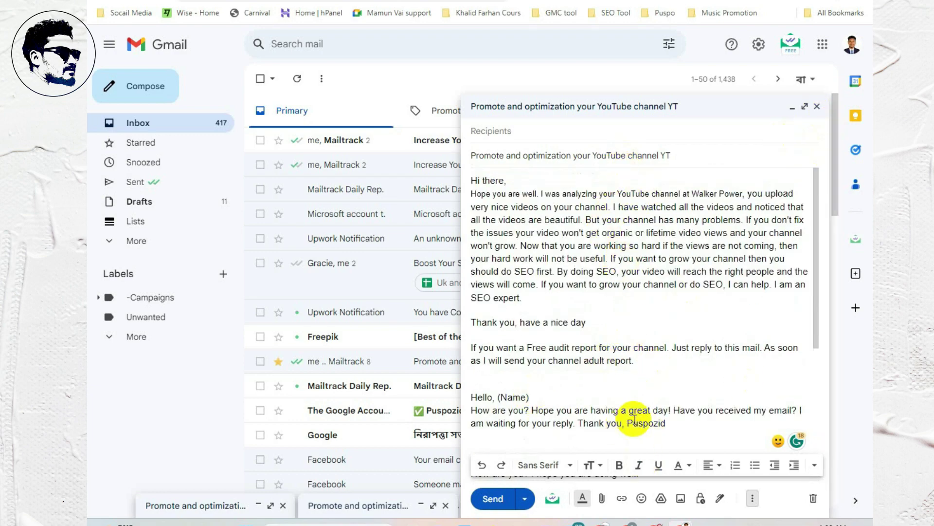
pyautogui.click(818, 107)
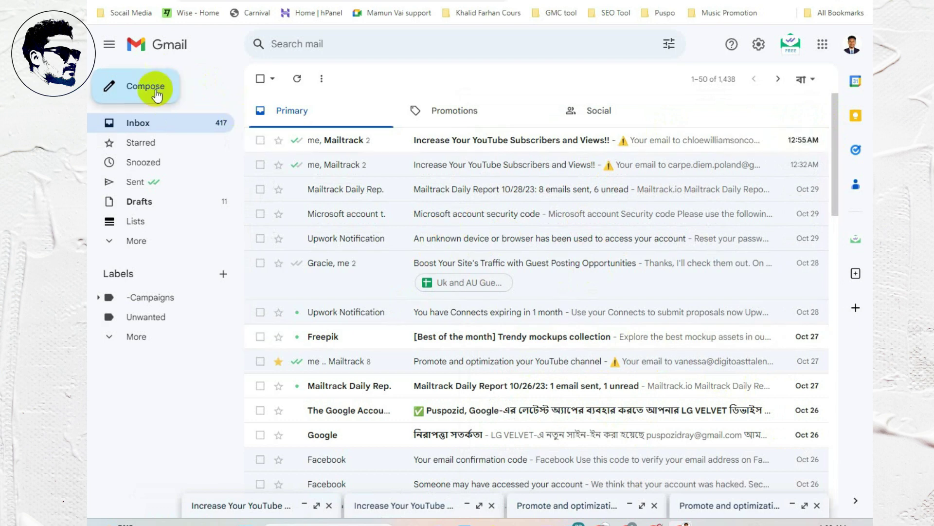
# Step: Start a new message and insert the saved template "Promote and optimization your YouTube channel YT"
pyautogui.click(137, 90)
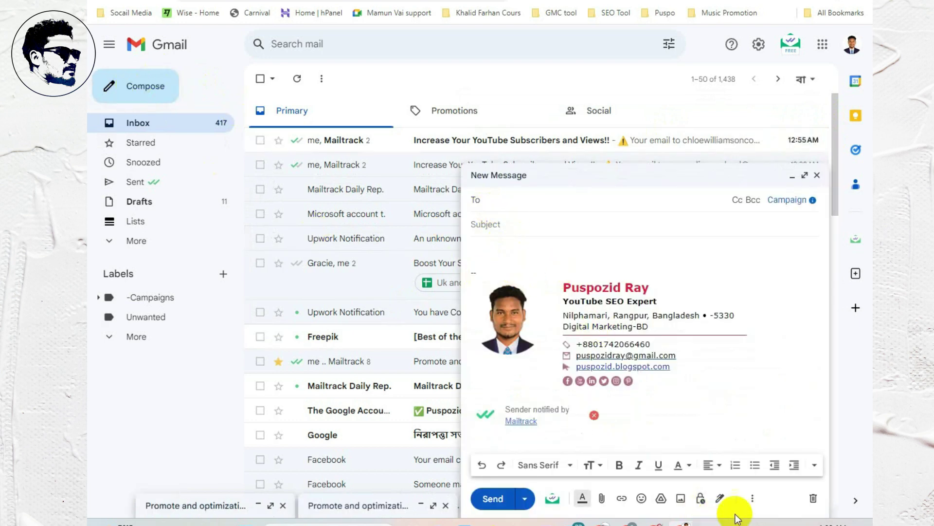
pyautogui.click(752, 499)
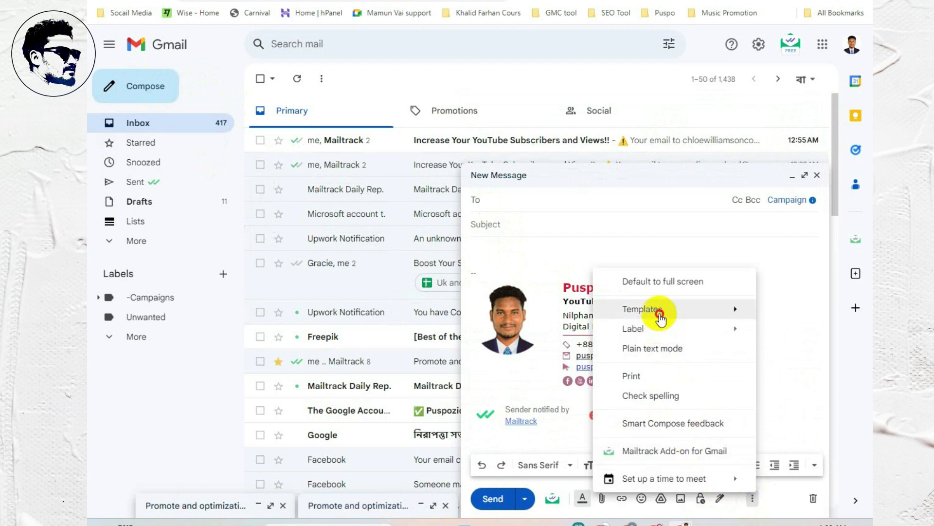
pyautogui.moveTo(659, 311)
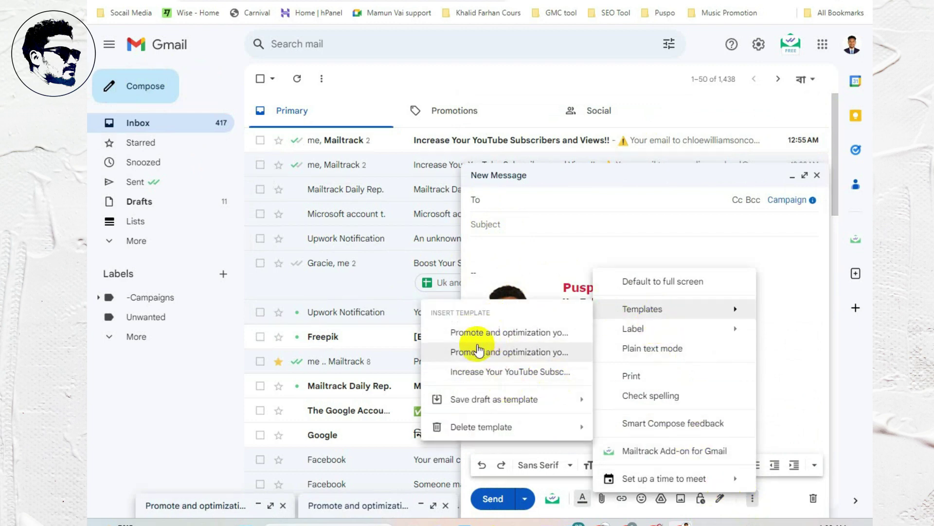
pyautogui.click(503, 334)
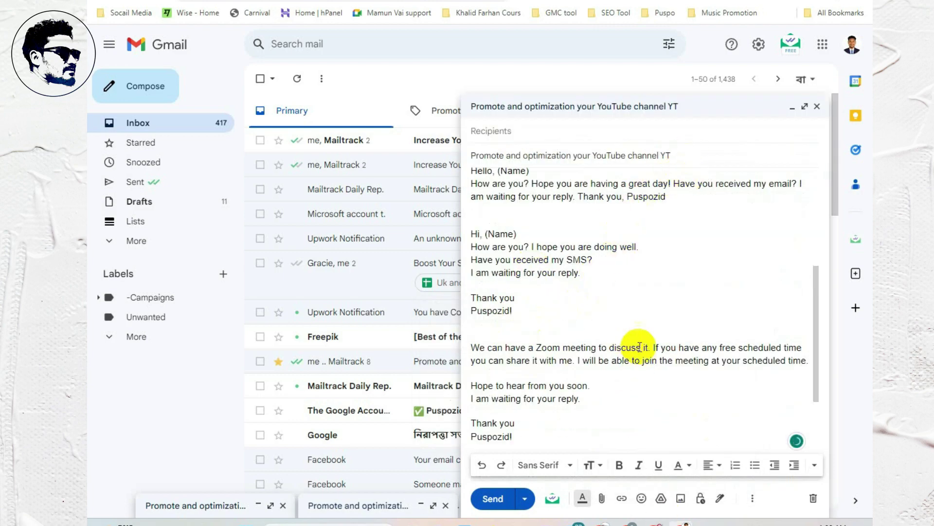
# Step: Check the inserted template text and address the message to the test recipient's e-mail
pyautogui.scroll(5, 636, 343)
pyautogui.scroll(-5, 636, 343)
pyautogui.scroll(5, 626, 323)
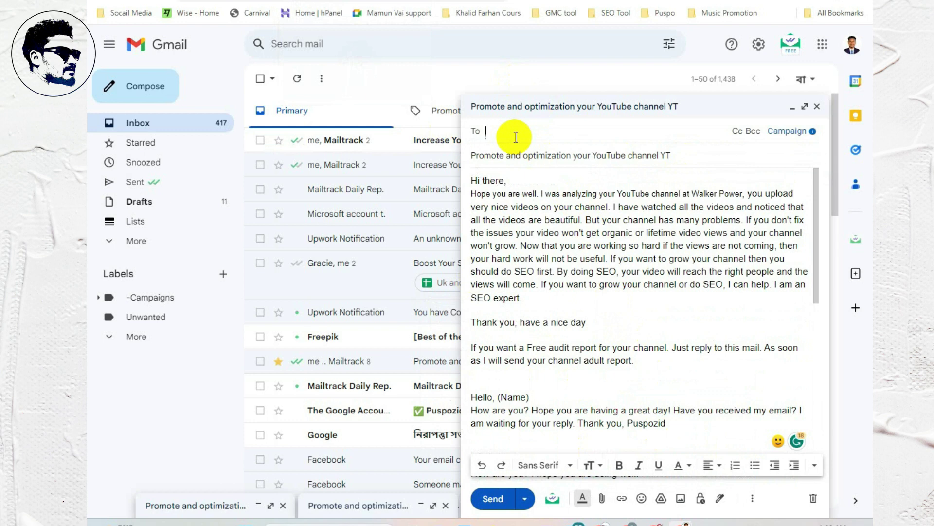
pyautogui.write('cli')
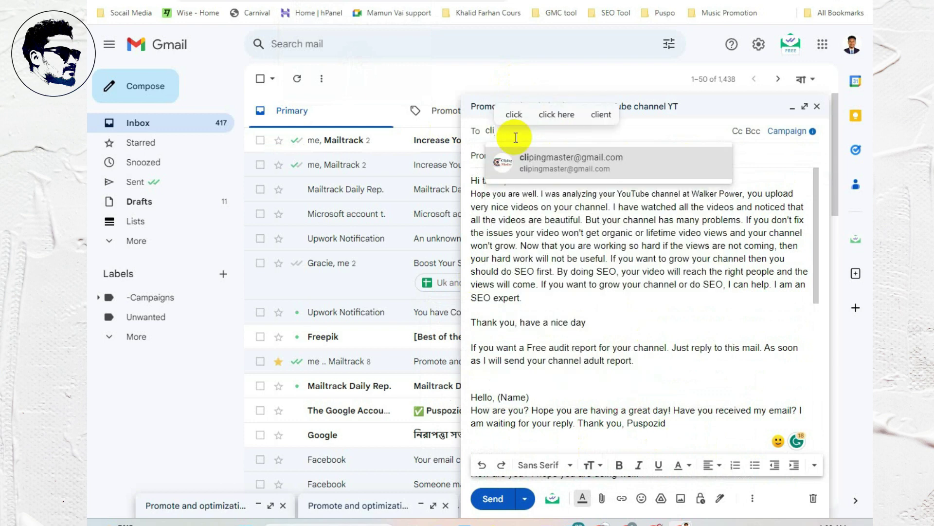
pyautogui.click(567, 163)
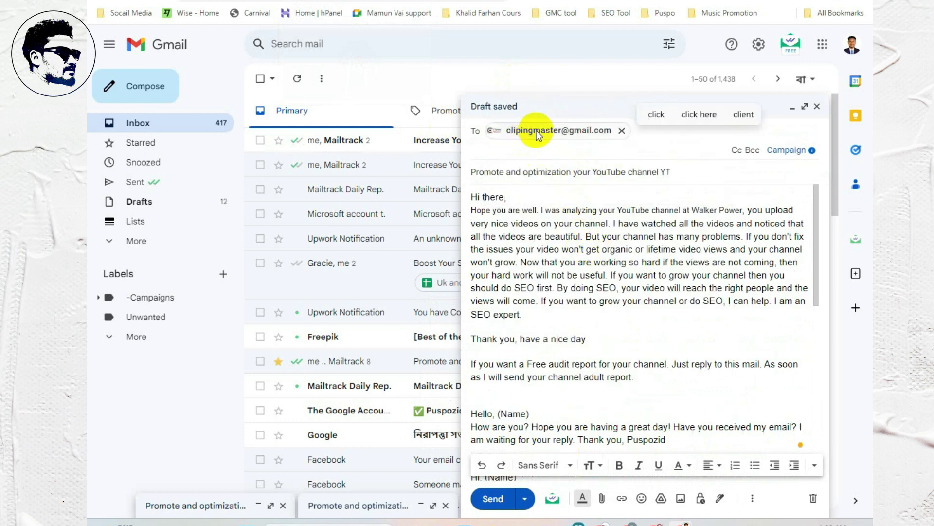
# Step: Look over the message body once more and send the message
pyautogui.click(625, 269)
pyautogui.scroll(-8, 627, 283)
pyautogui.scroll(8, 629, 293)
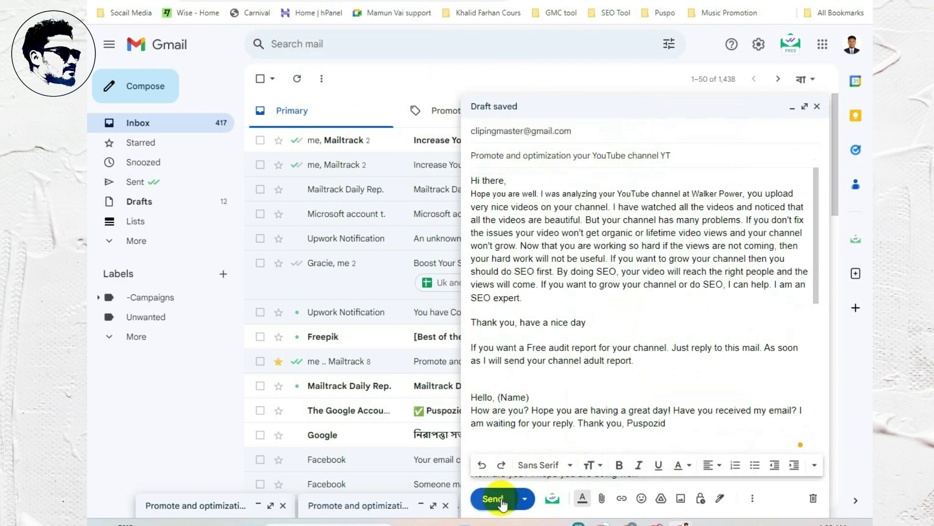
pyautogui.click(493, 498)
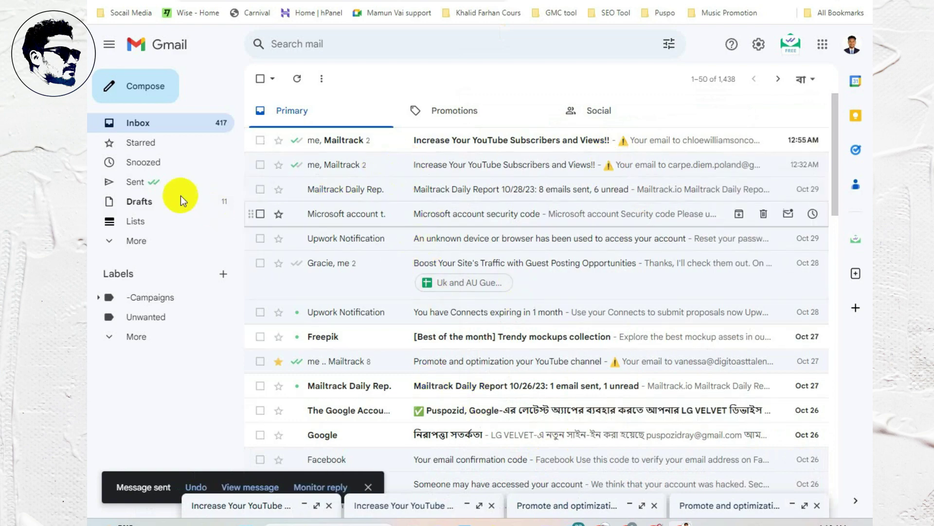
# Step: Switch to the recipient's browser window and open Gmail in a new tab
pyautogui.click(595, 521)
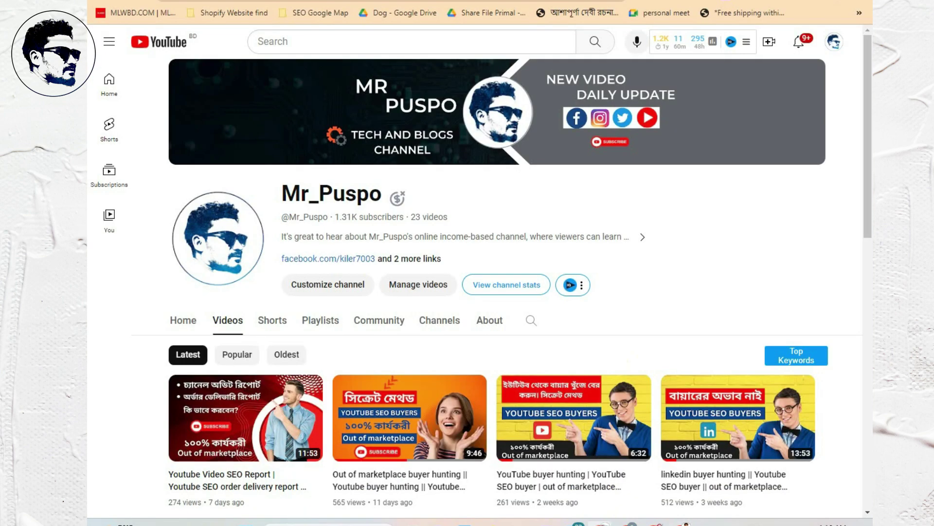
pyautogui.hotkey('ctrl', 't')
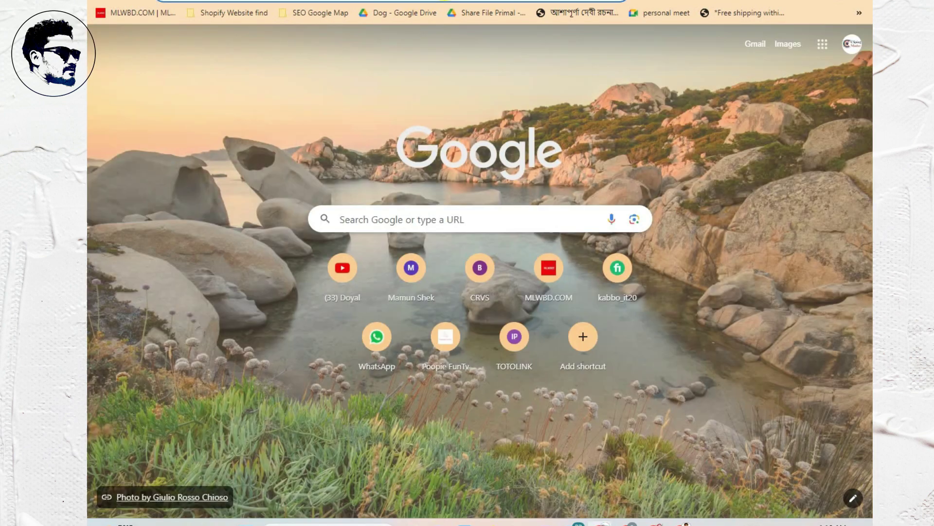
pyautogui.click(443, 1)
pyautogui.write('gm')
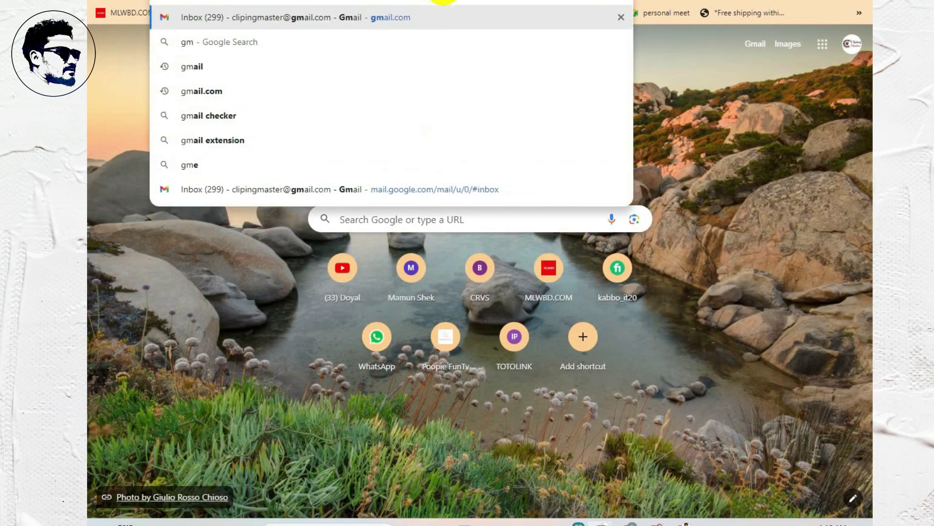
pyautogui.press('Return')
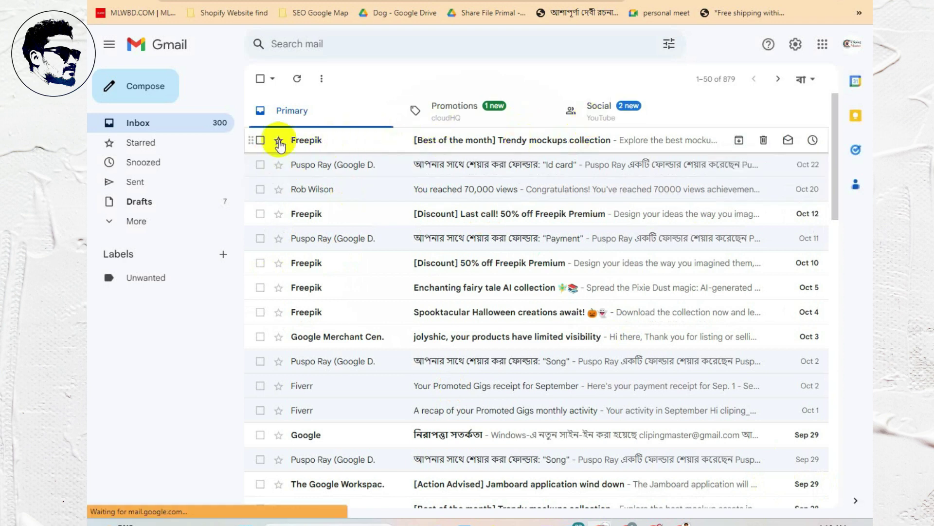
# Step: Return to the inbox and open the received message "Promote and optimization your YouTube channel YT"
pyautogui.click(197, 127)
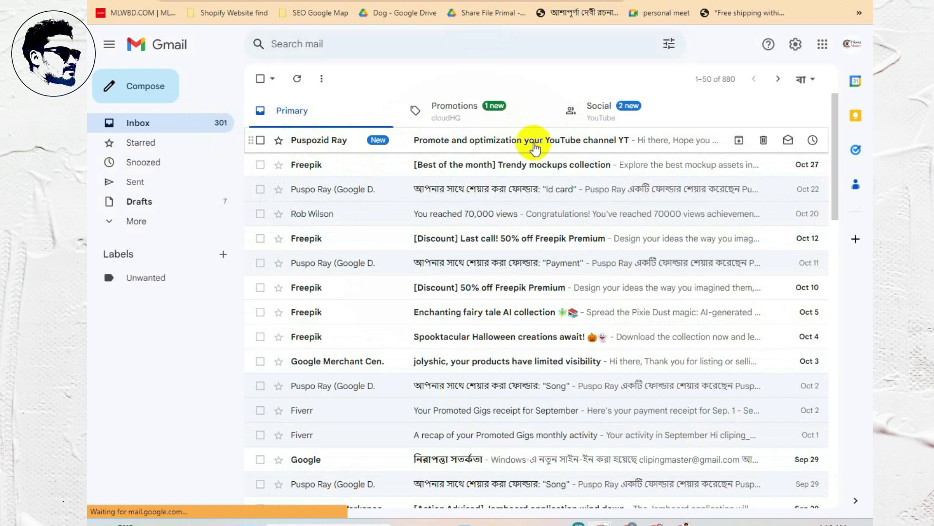
pyautogui.click(526, 141)
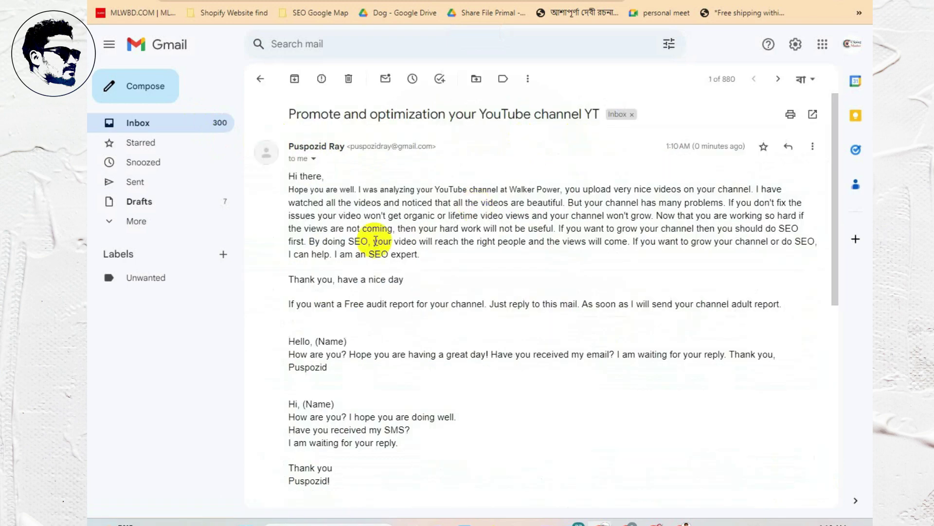
pyautogui.scroll(-8, 458, 253)
pyautogui.scroll(8, 459, 254)
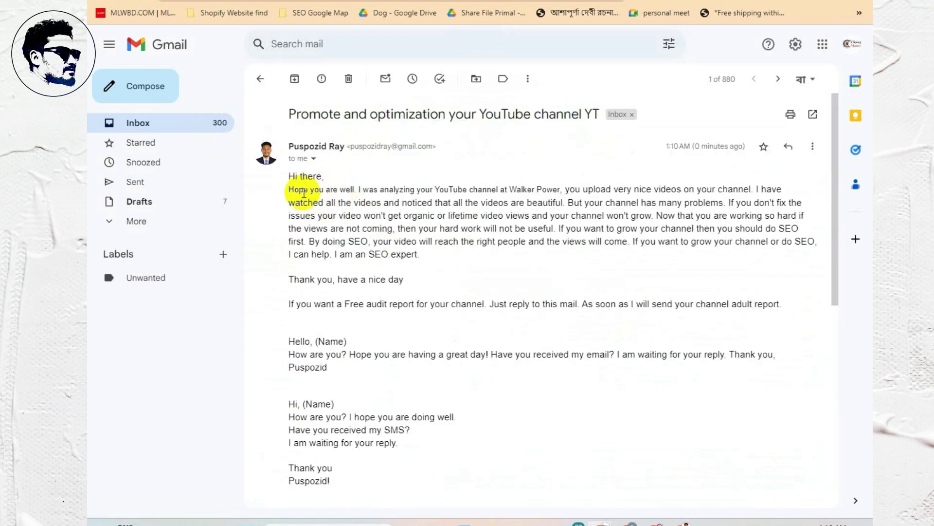
# Step: Examine the received message from the greeting through the follow-up texts to the sender's signature
pyautogui.moveTo(290, 176); pyautogui.dragTo(428, 487)
pyautogui.click(429, 486)
pyautogui.scroll(-5, 475, 340)
pyautogui.scroll(6, 475, 340)
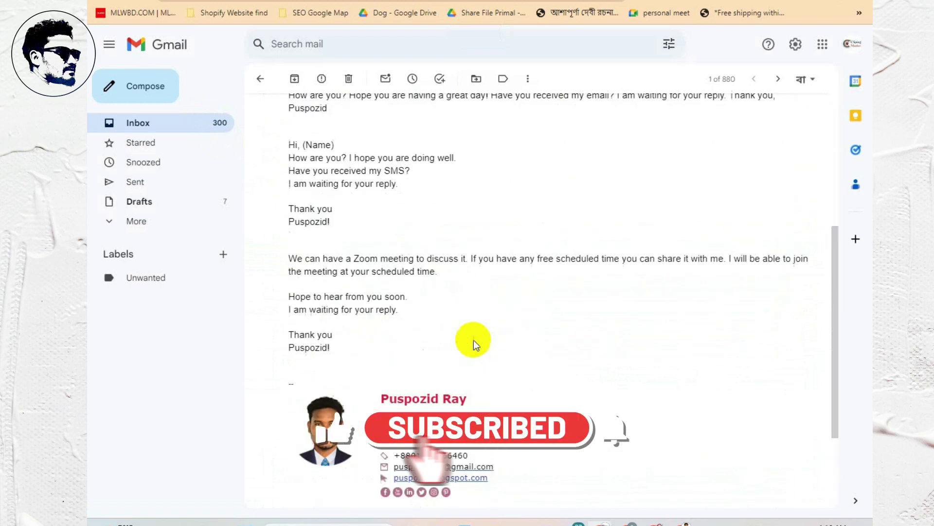
pyautogui.scroll(-3, 474, 340)
pyautogui.scroll(4, 474, 340)
pyautogui.scroll(-6, 476, 340)
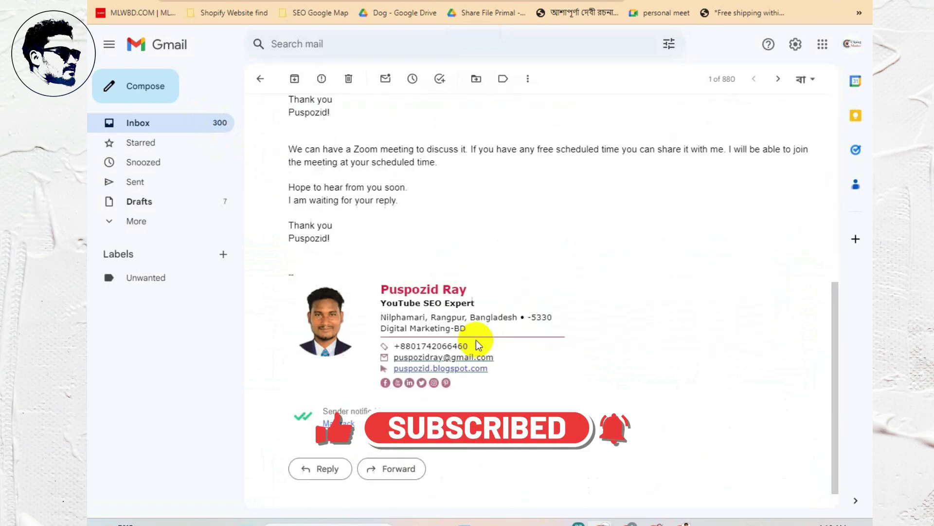
pyautogui.scroll(7, 476, 340)
pyautogui.moveTo(300, 124); pyautogui.dragTo(331, 419)
pyautogui.click(437, 250)
pyautogui.scroll(-5, 430, 262)
pyautogui.scroll(6, 422, 279)
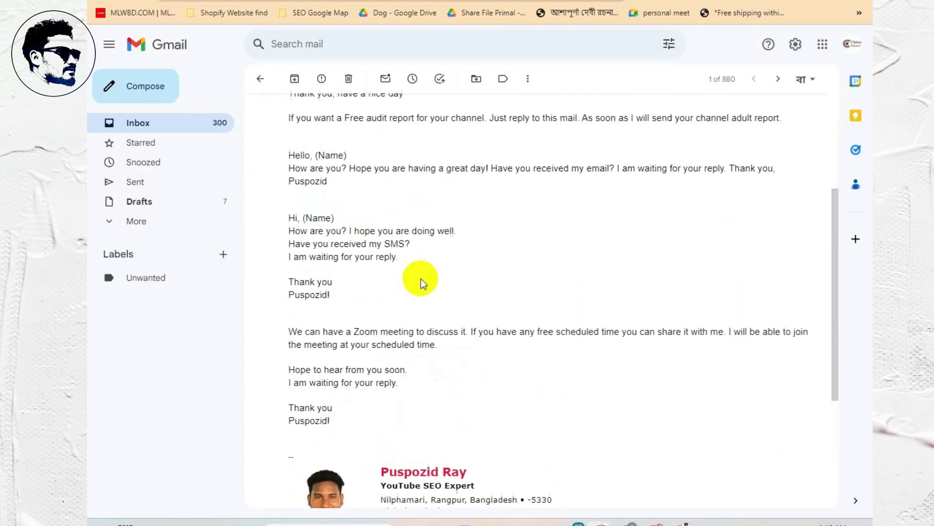
pyautogui.scroll(-8, 422, 279)
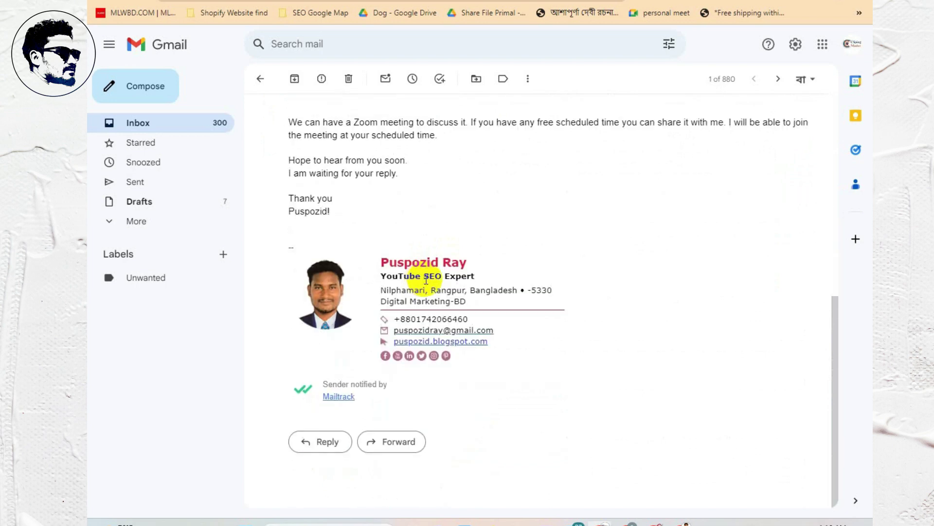
pyautogui.scroll(5, 465, 226)
pyautogui.scroll(3, 464, 226)
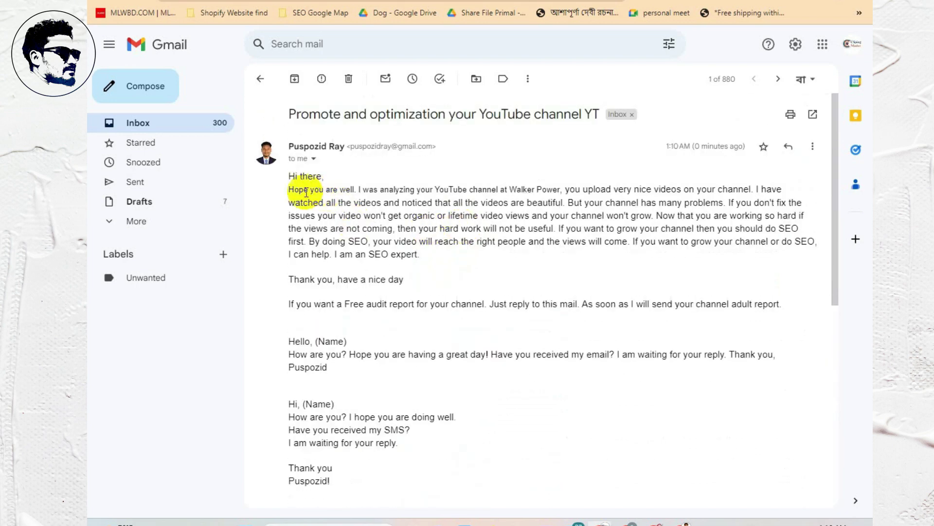
# Step: Highlight the template text above the signature, starting at "Hi there,", clear the selection and highlight the text again
pyautogui.moveTo(291, 176); pyautogui.dragTo(394, 470)
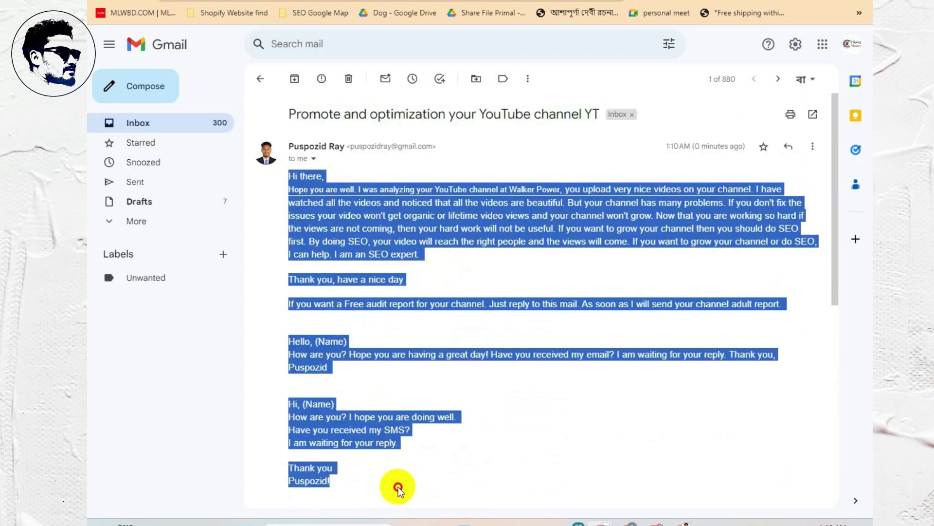
pyautogui.scroll(-5, 452, 284)
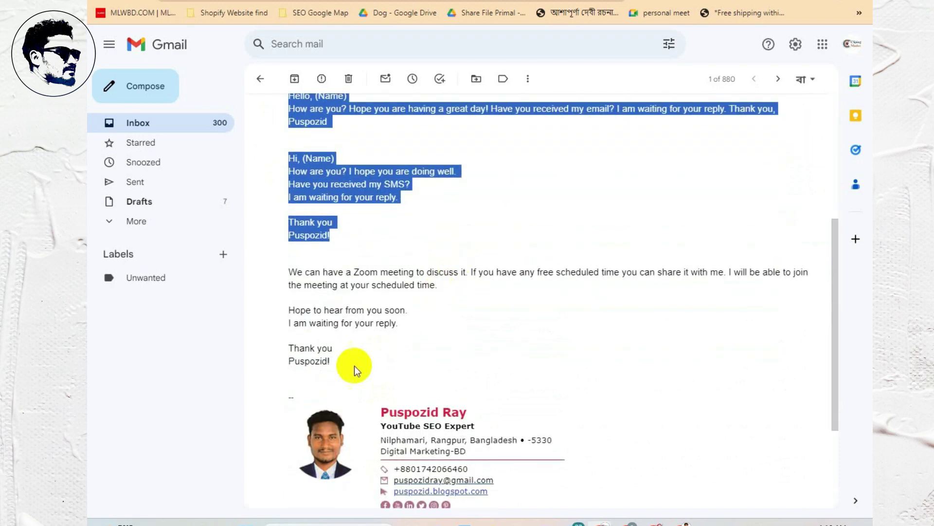
pyautogui.moveTo(370, 385); pyautogui.dragTo(291, 176)
pyautogui.scroll(-1, 544, 298)
pyautogui.scroll(1, 545, 299)
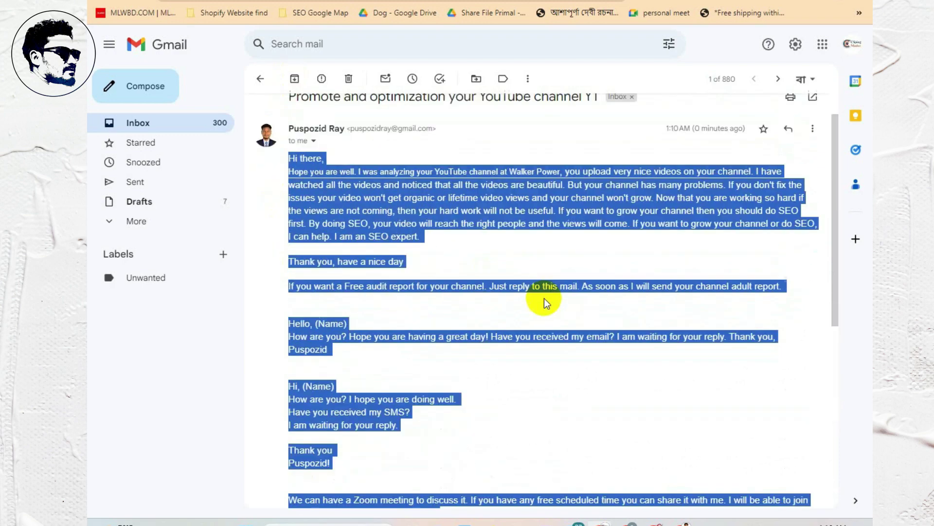
pyautogui.scroll(-5, 545, 299)
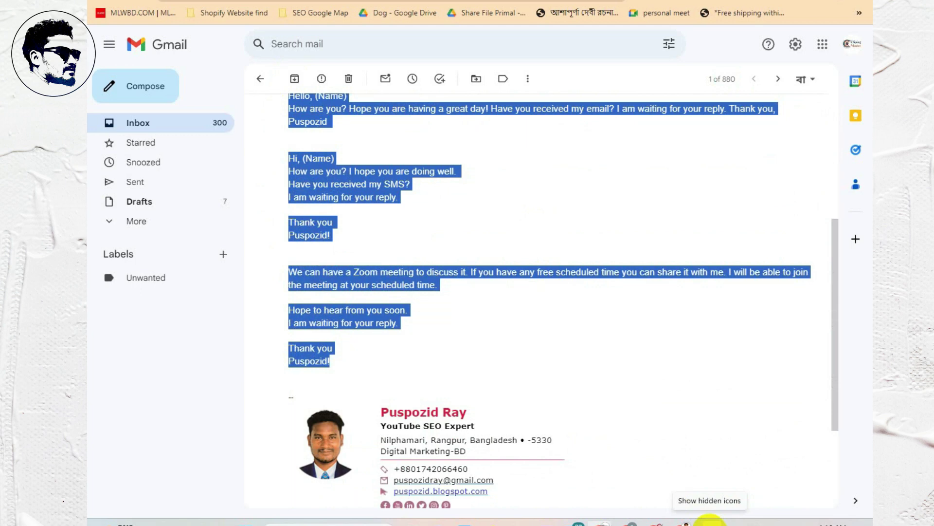
pyautogui.scroll(5, 525, 341)
pyautogui.click(463, 273)
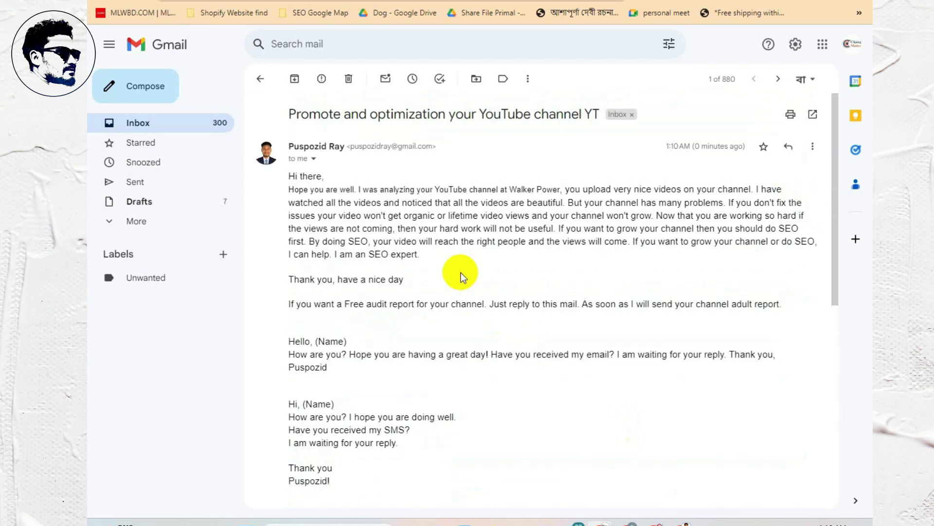
pyautogui.moveTo(288, 177); pyautogui.dragTo(384, 268)
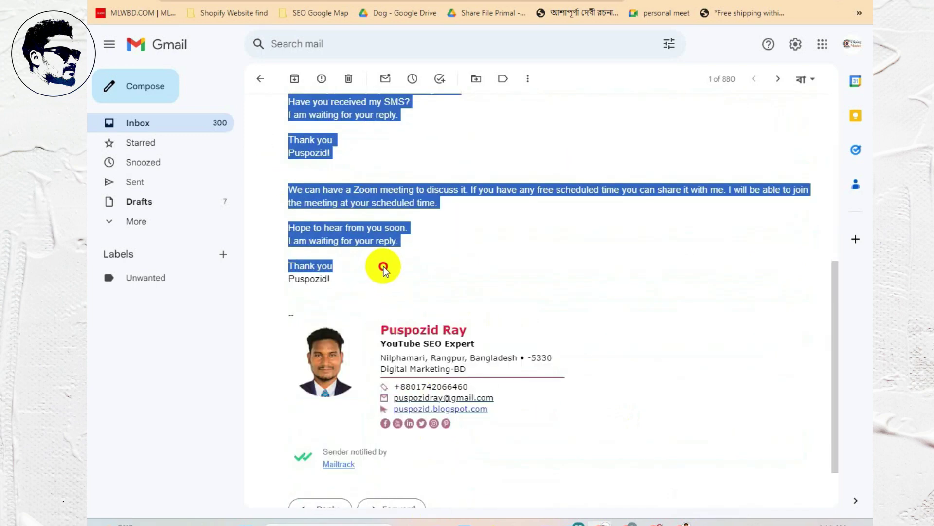